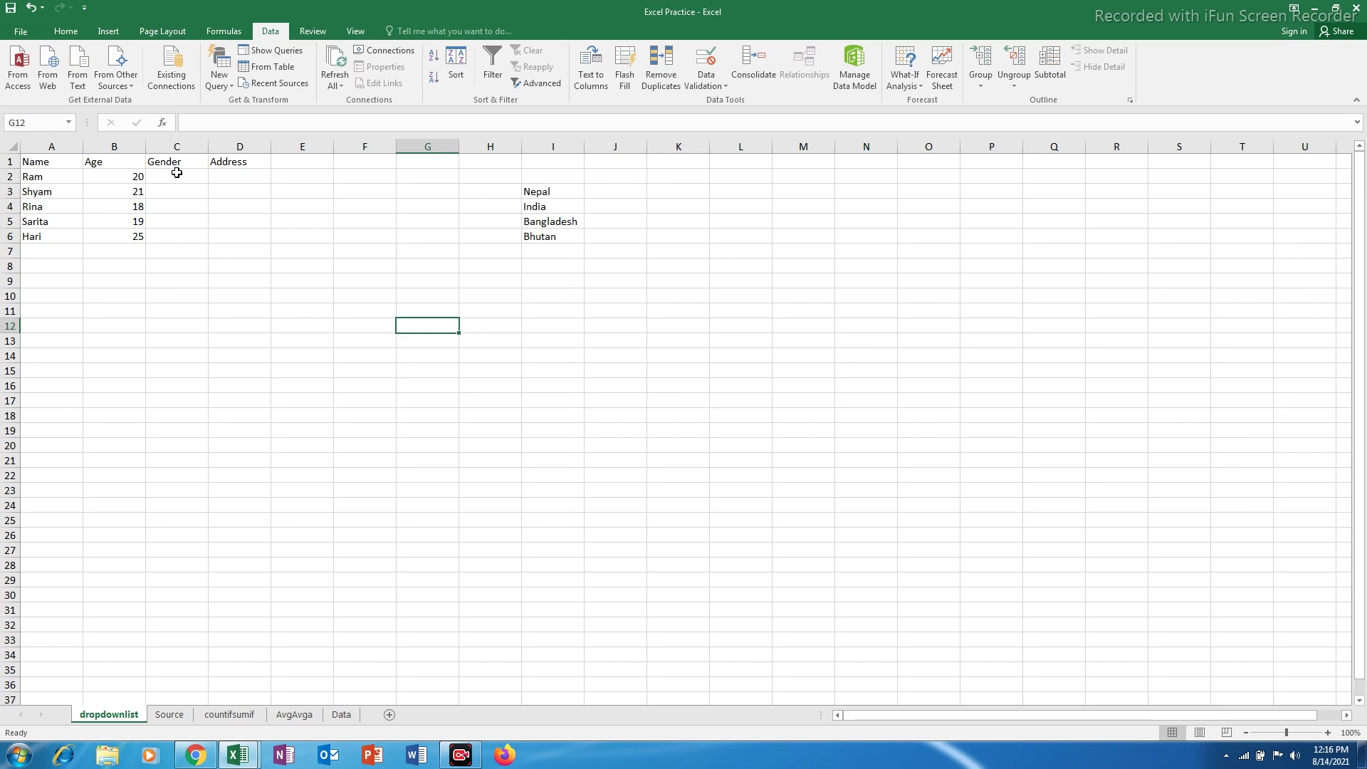
Step: Add list data validation to the Gender cells C2:C6 with the source entries Male,Female,Others
left_click_drag(177, 171, 173, 234)
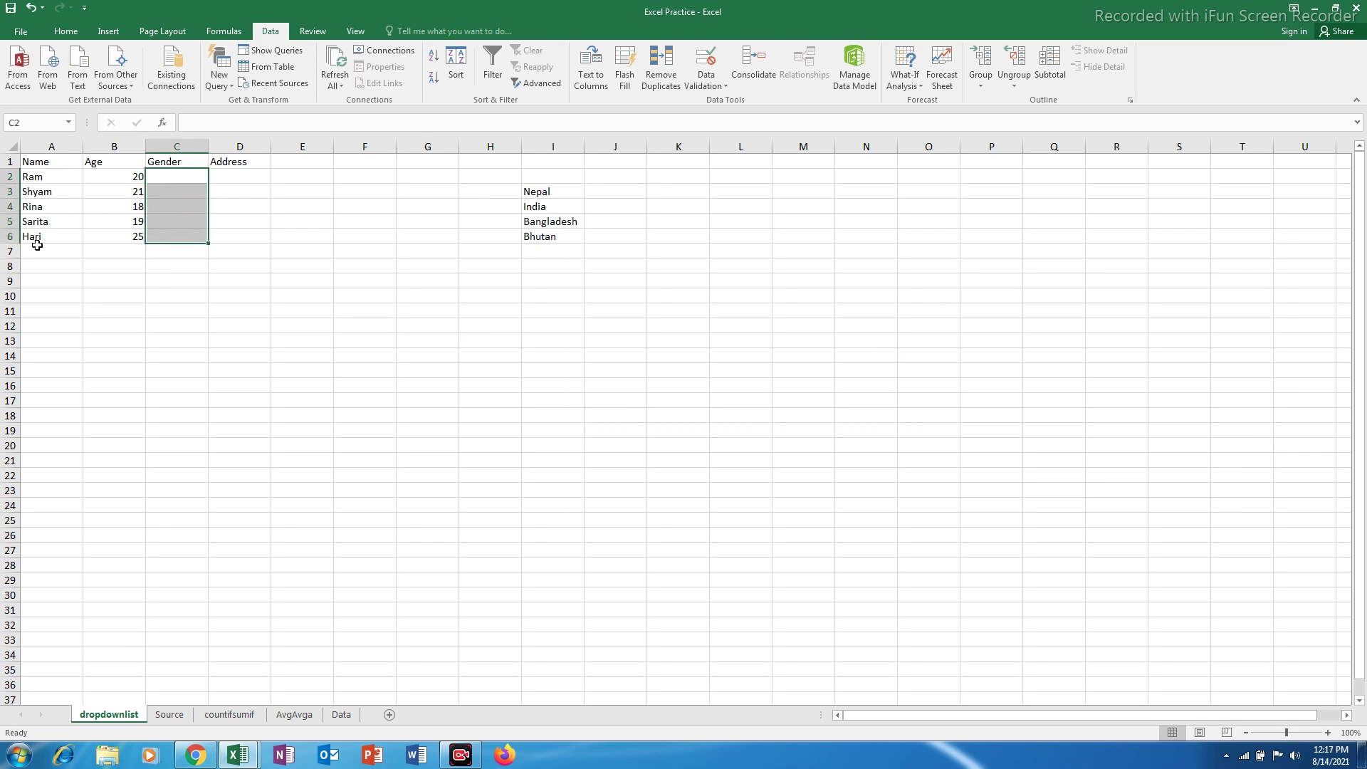
left_click(719, 84)
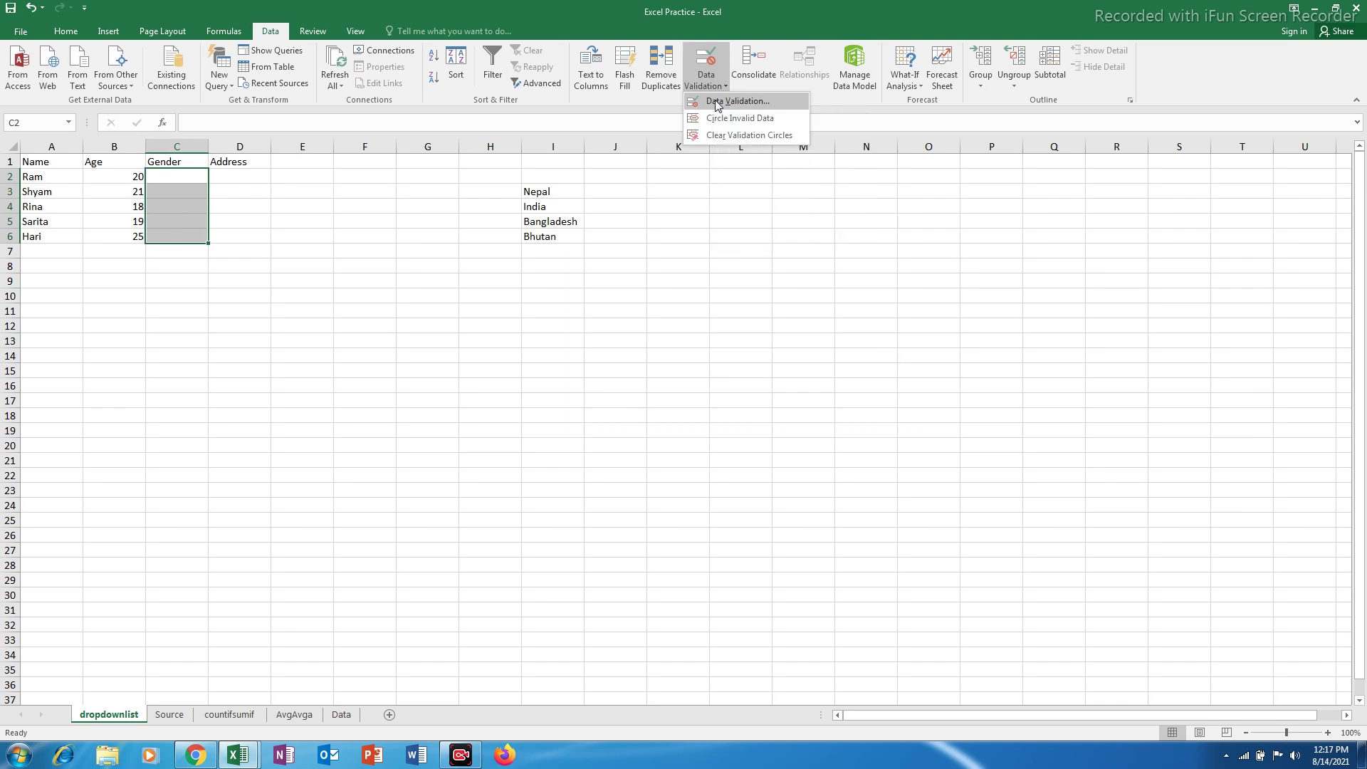
left_click(719, 102)
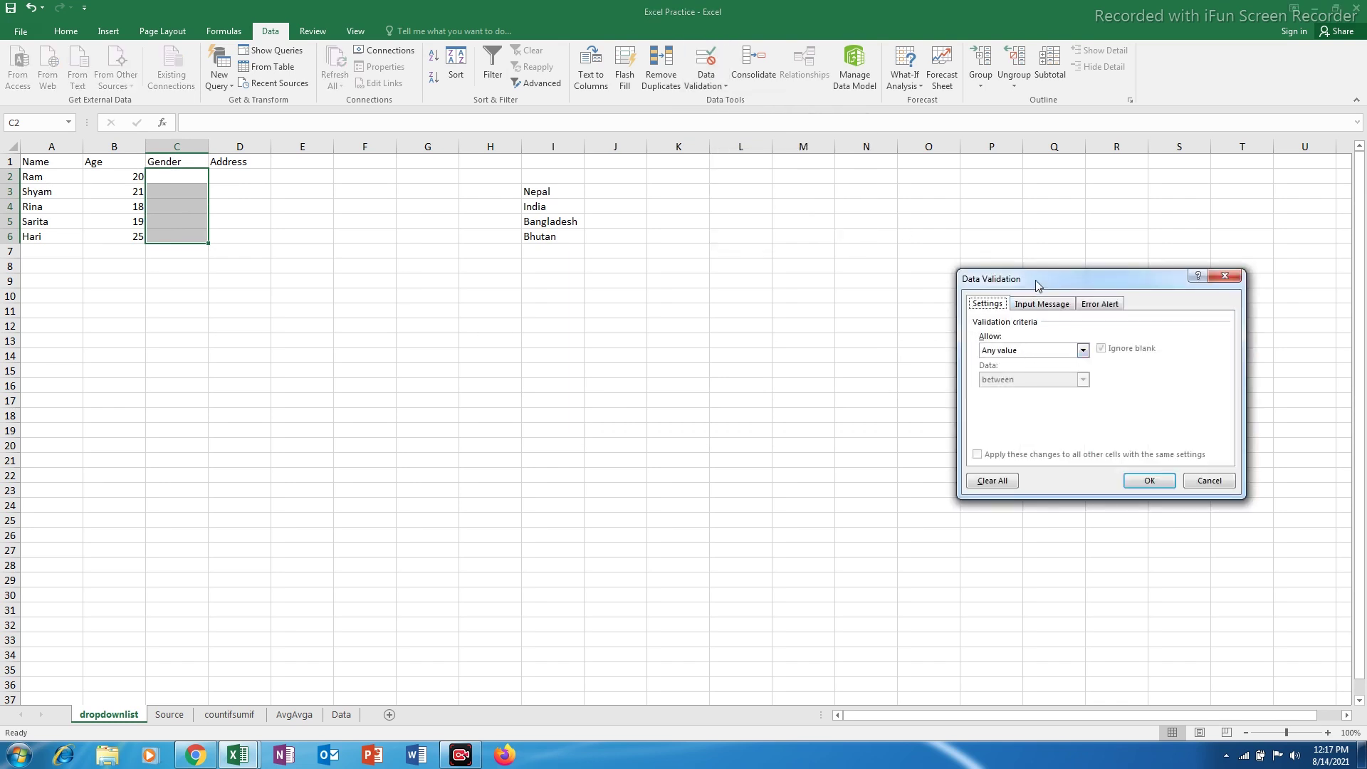
left_click_drag(1036, 281, 795, 190)
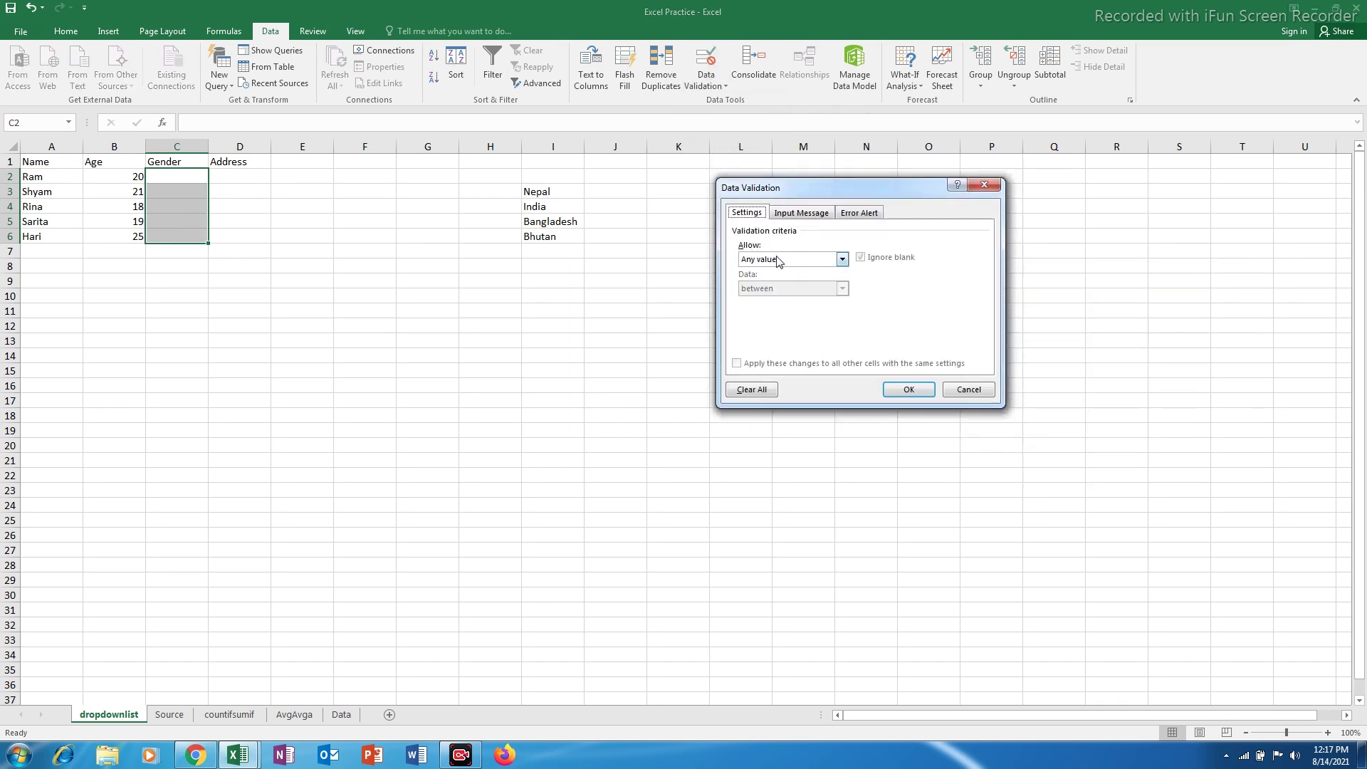
left_click(780, 260)
left_click(755, 300)
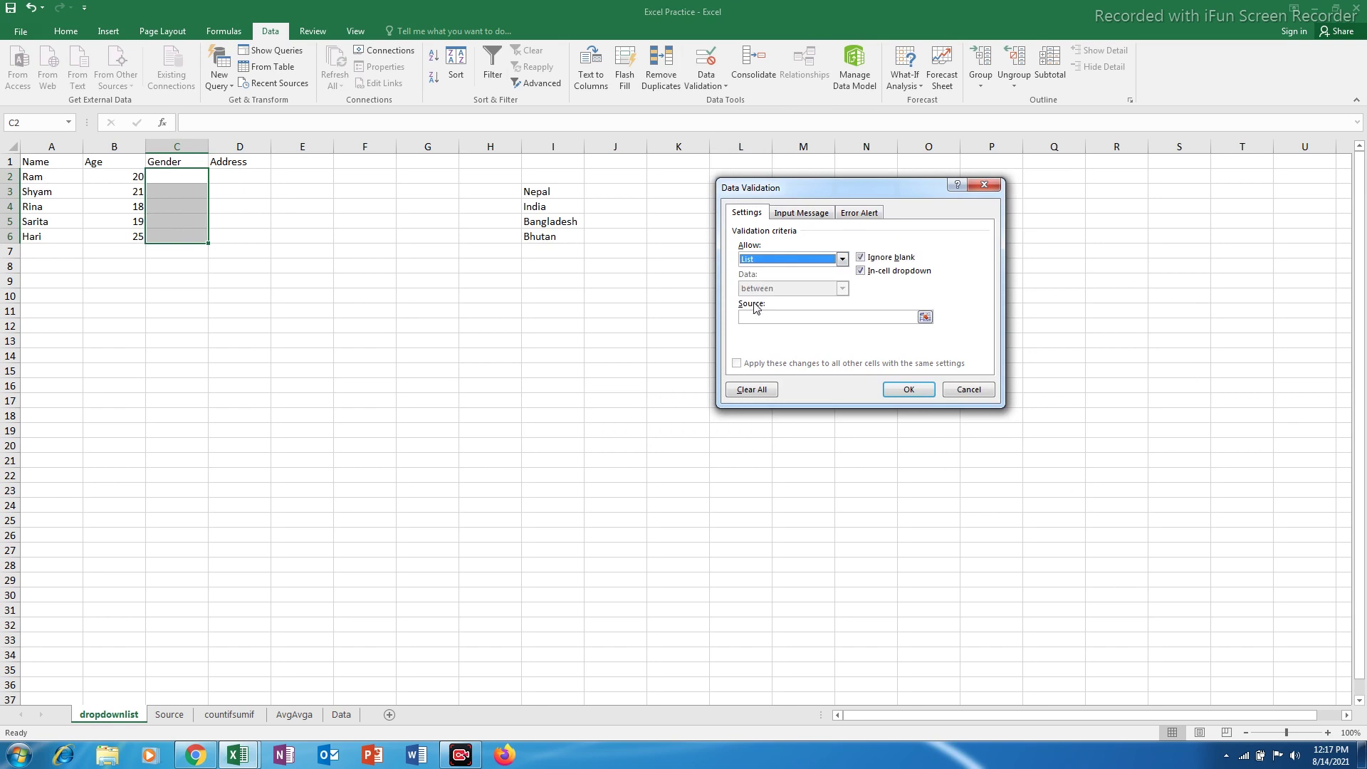
left_click(754, 316)
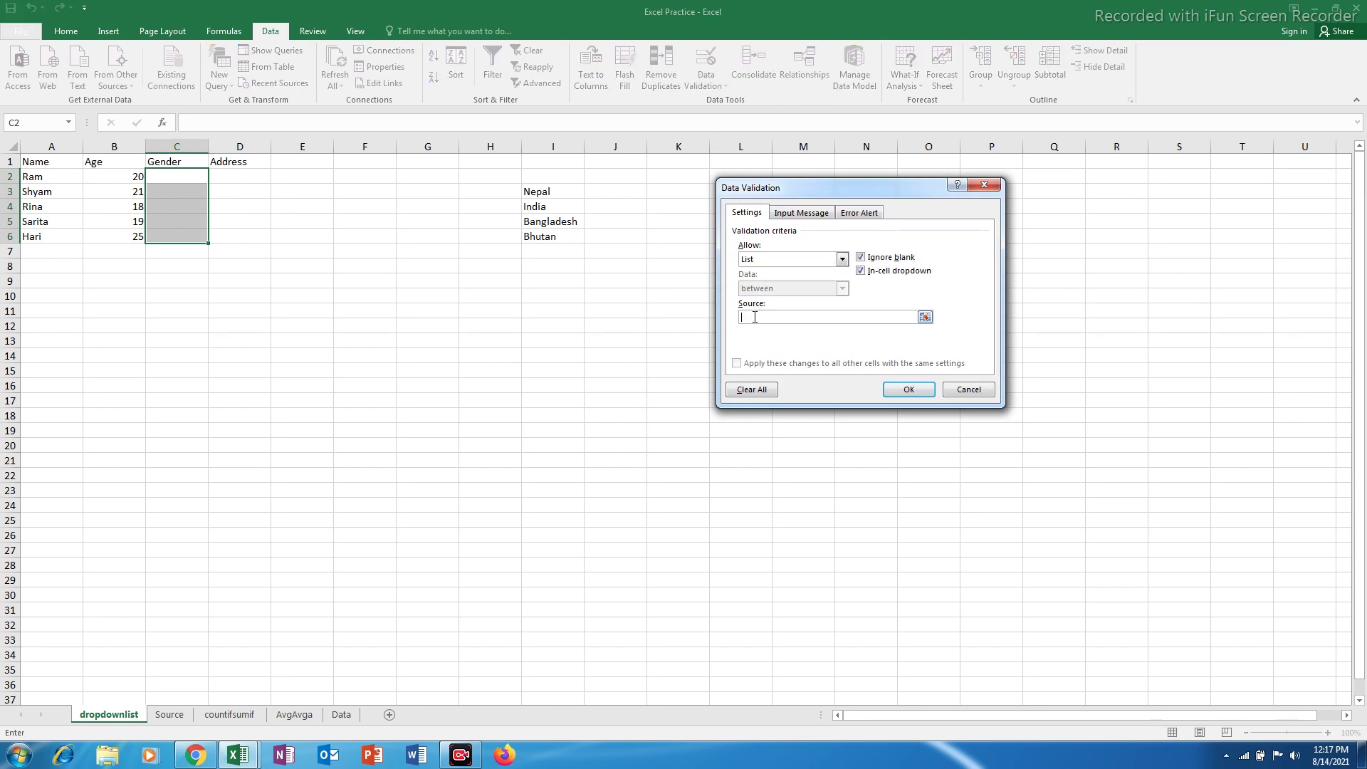
type("Male,Female,Others")
left_click(903, 390)
Step: Choose Male in C2, Female in C4 and Others in C3 from the Gender drop-down lists
left_click(178, 206)
left_click(184, 176)
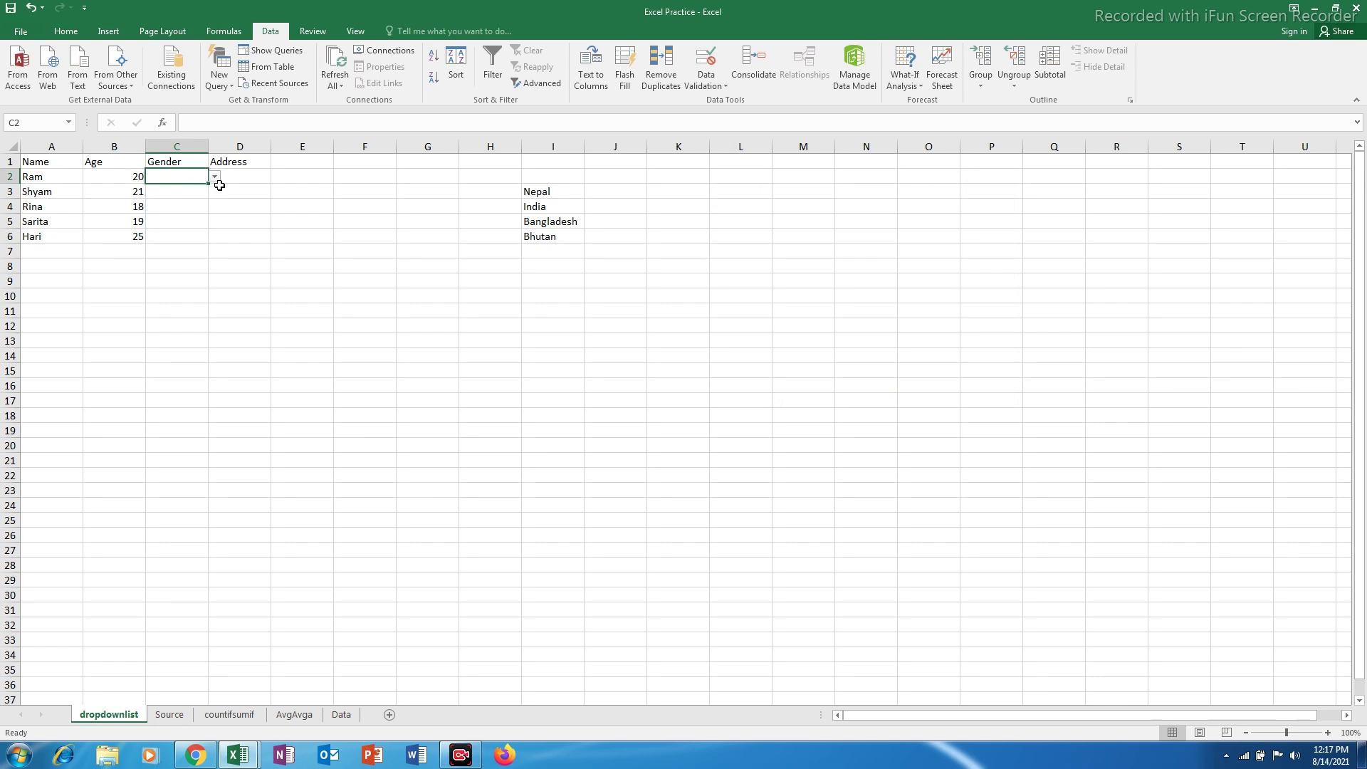
left_click(215, 177)
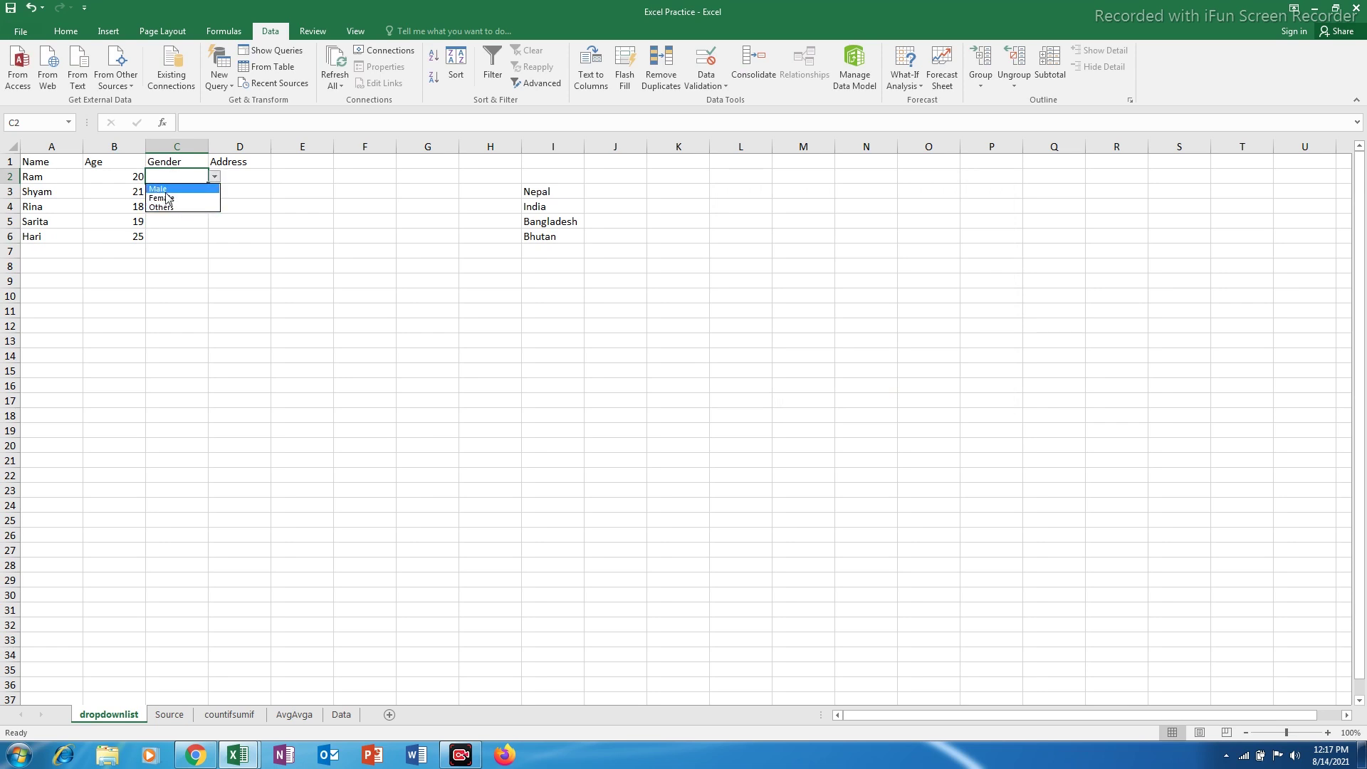
left_click(160, 189)
left_click(199, 206)
left_click(215, 207)
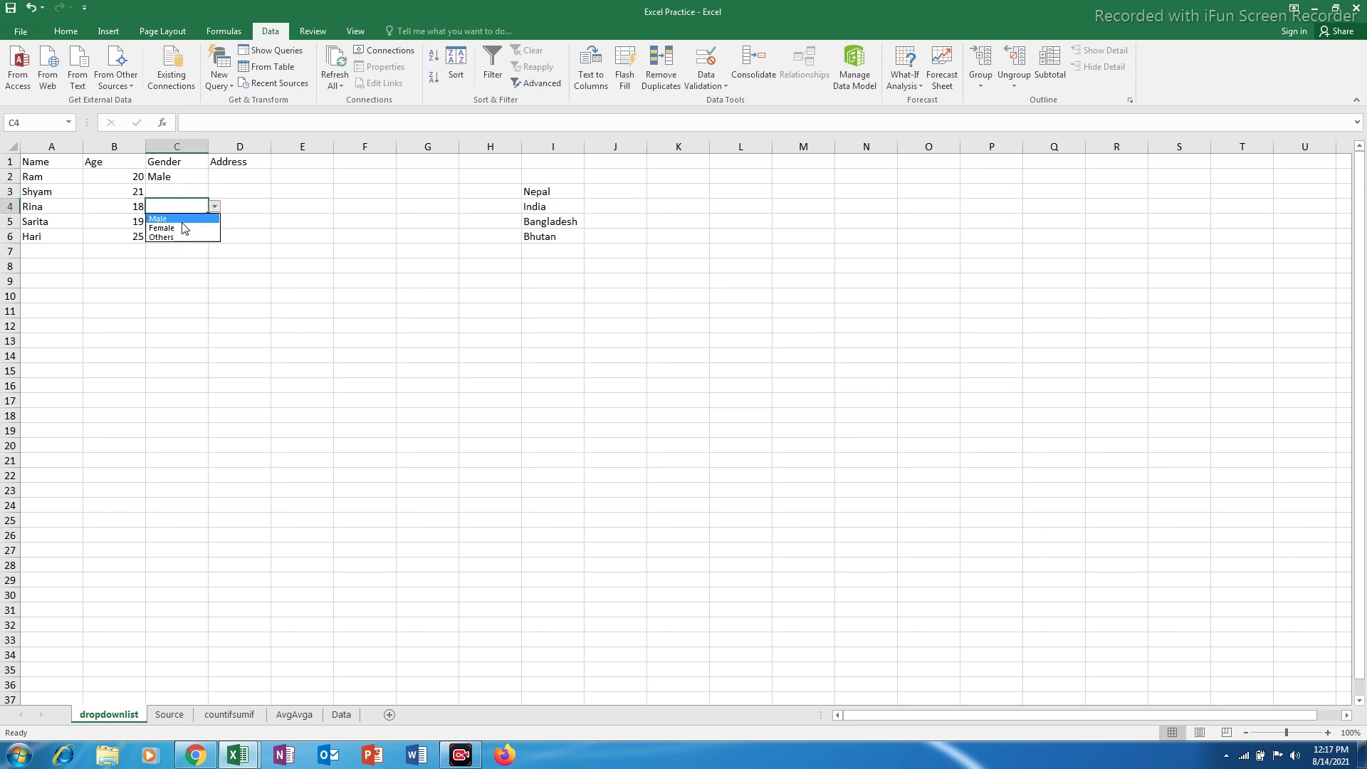
left_click(184, 228)
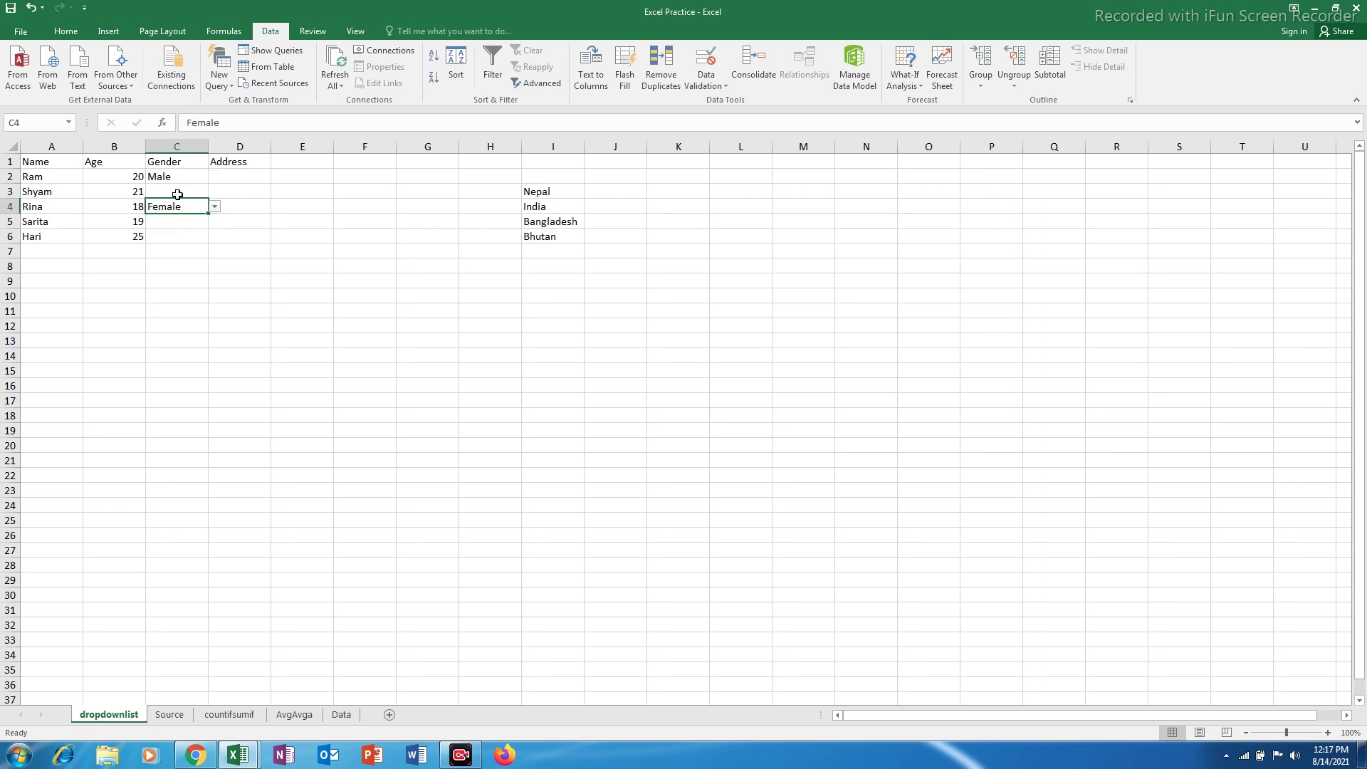
left_click(177, 194)
left_click(214, 191)
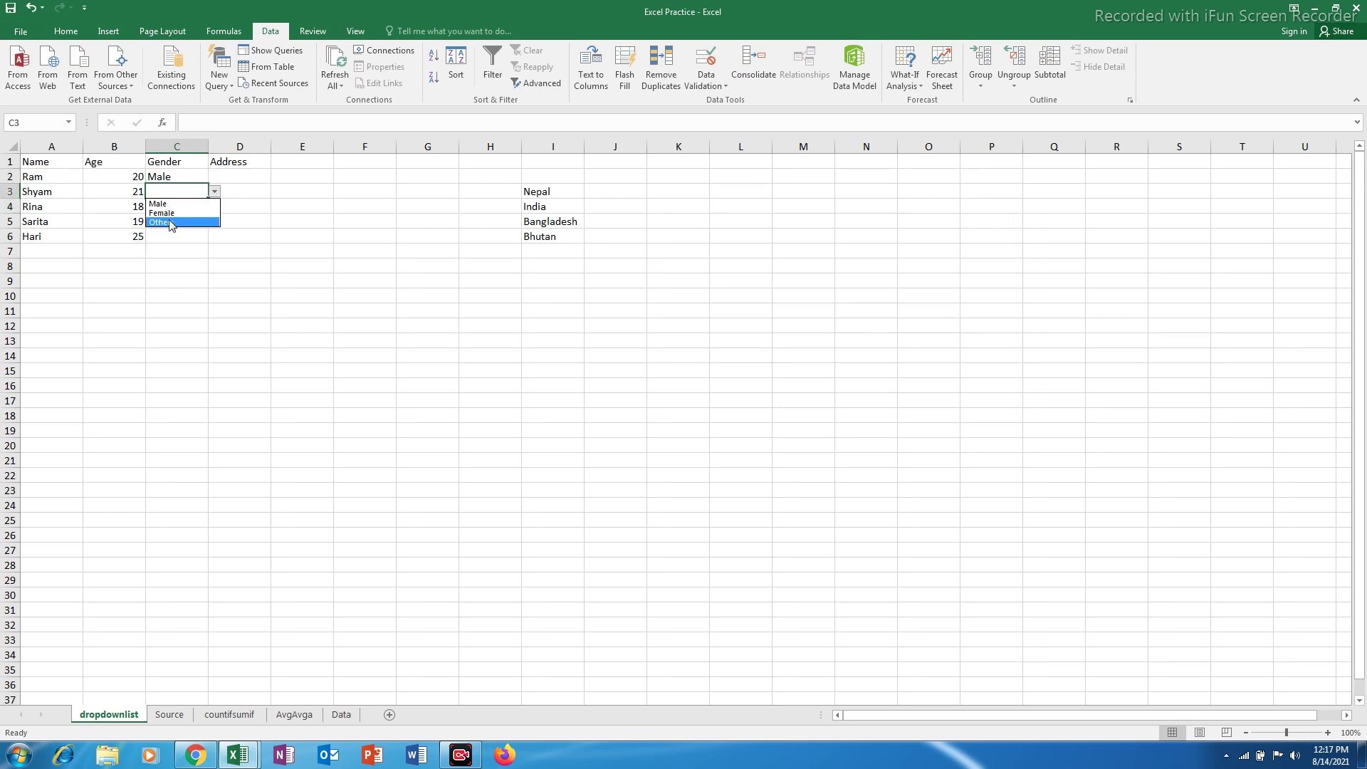
left_click(179, 223)
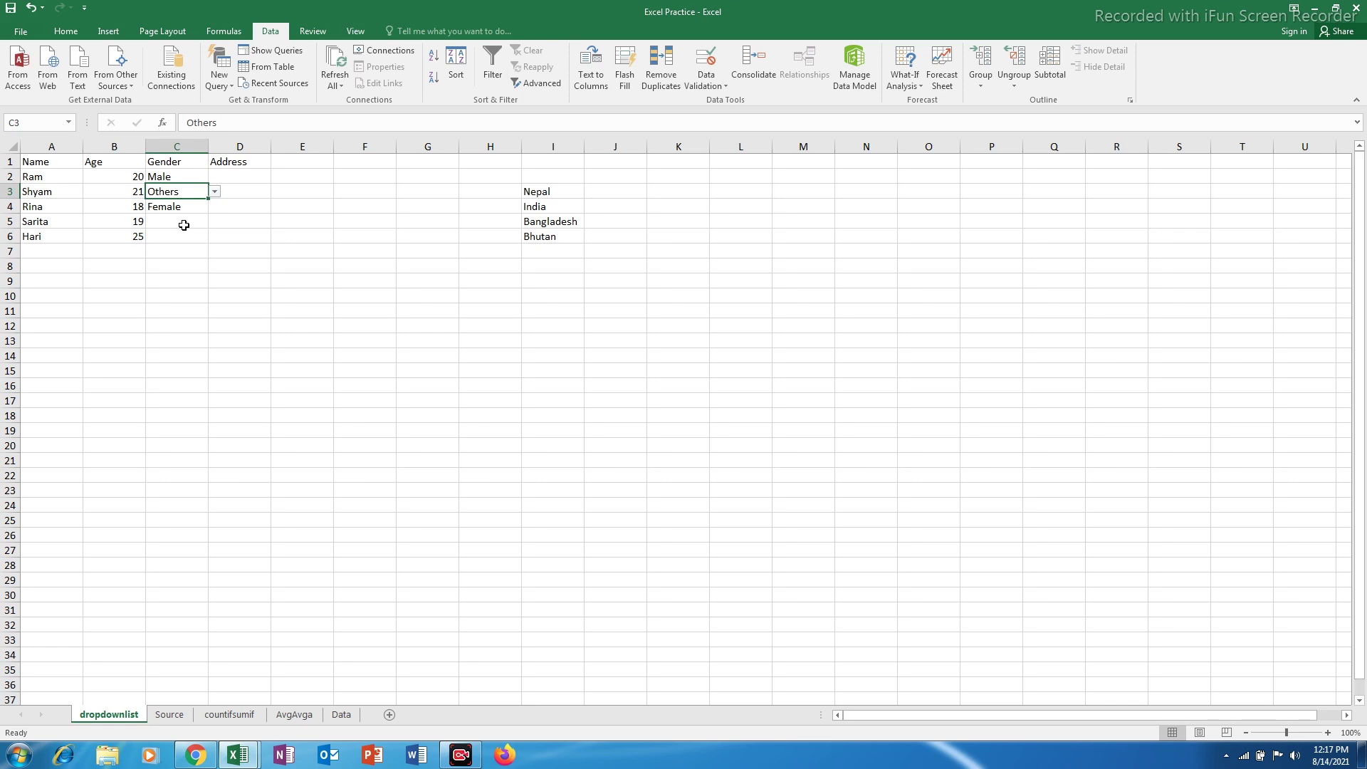
Step: Change the Address header in D1 to Country
left_click(243, 177)
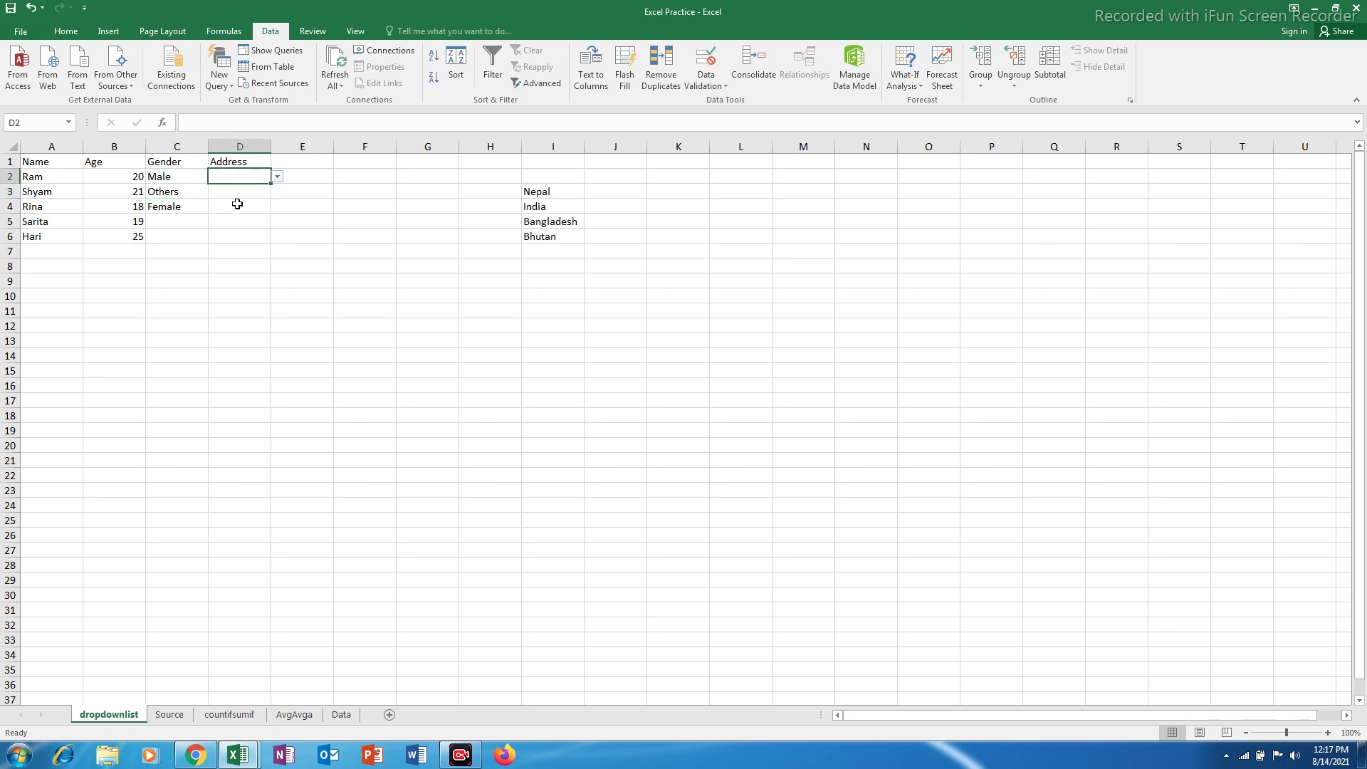
left_click(307, 280)
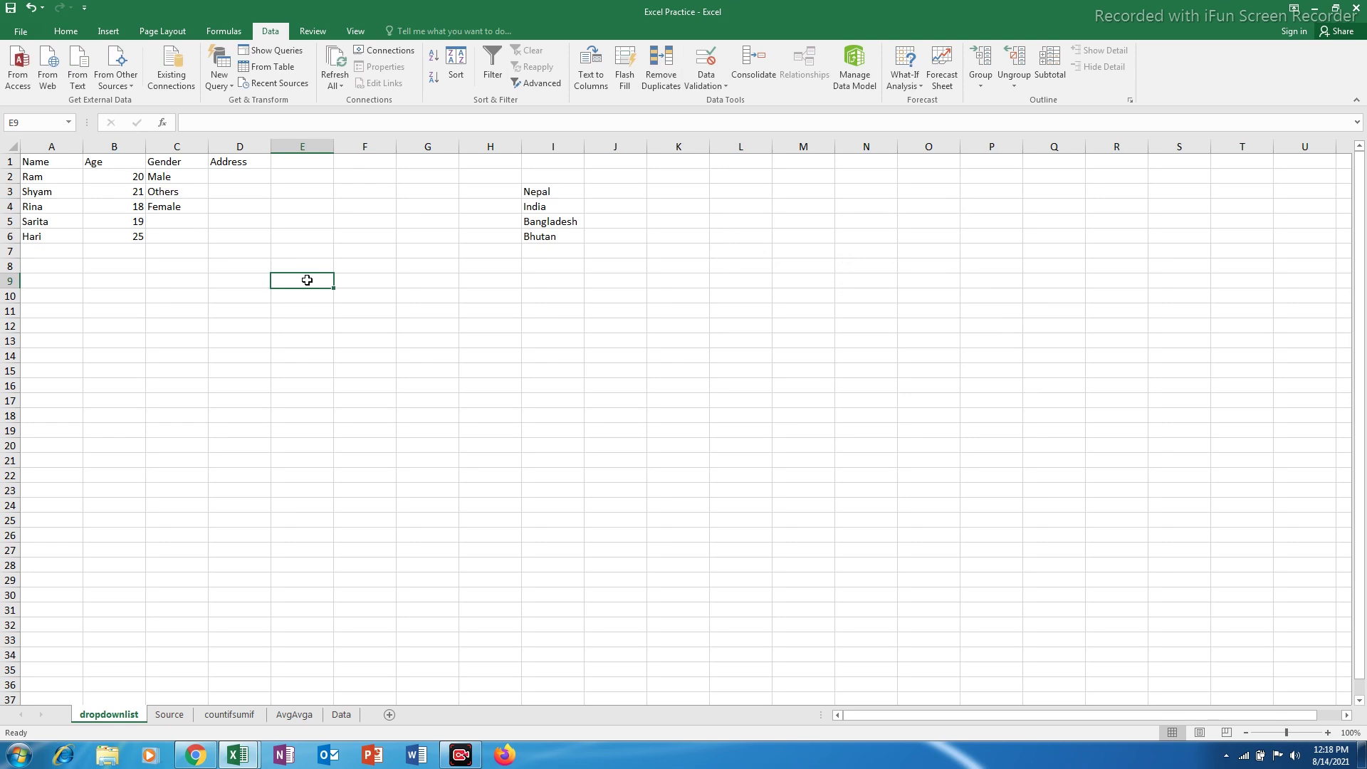
left_click(232, 162)
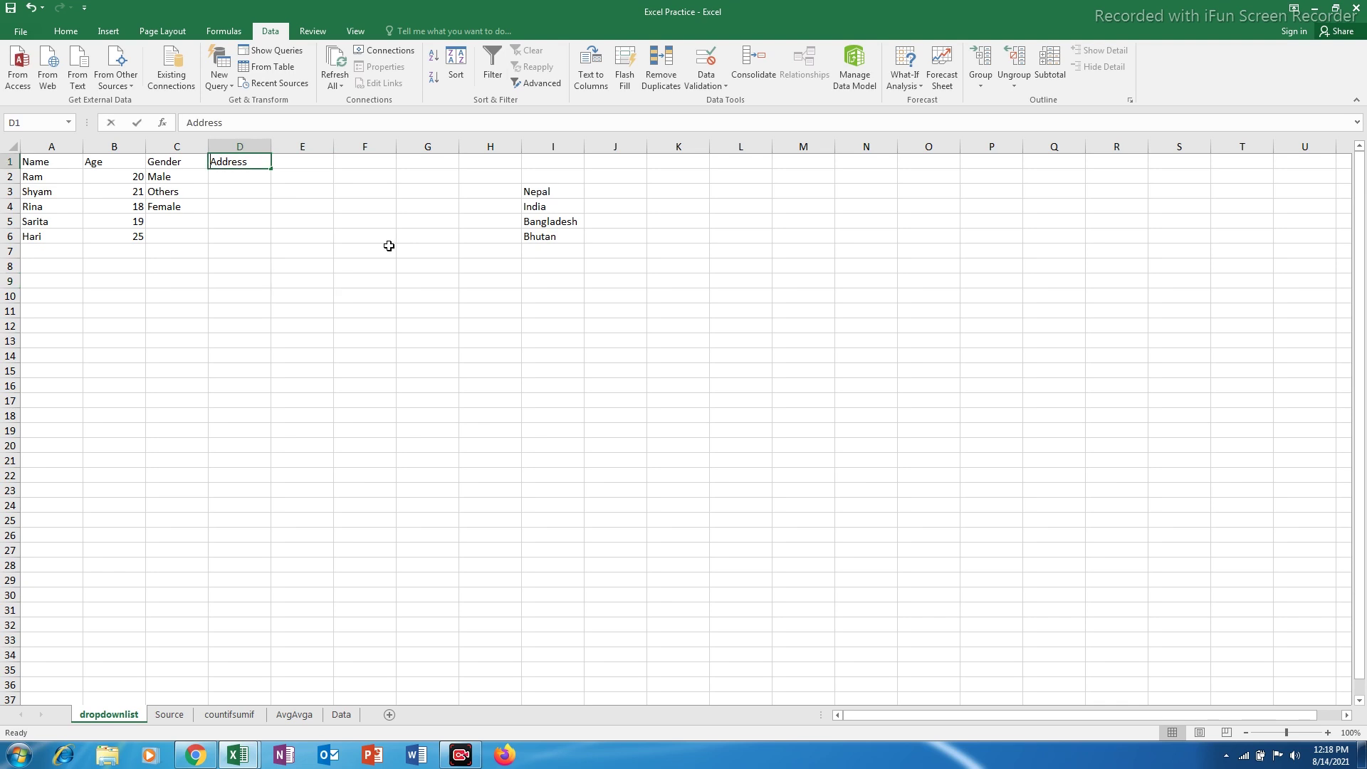
type("Coun")
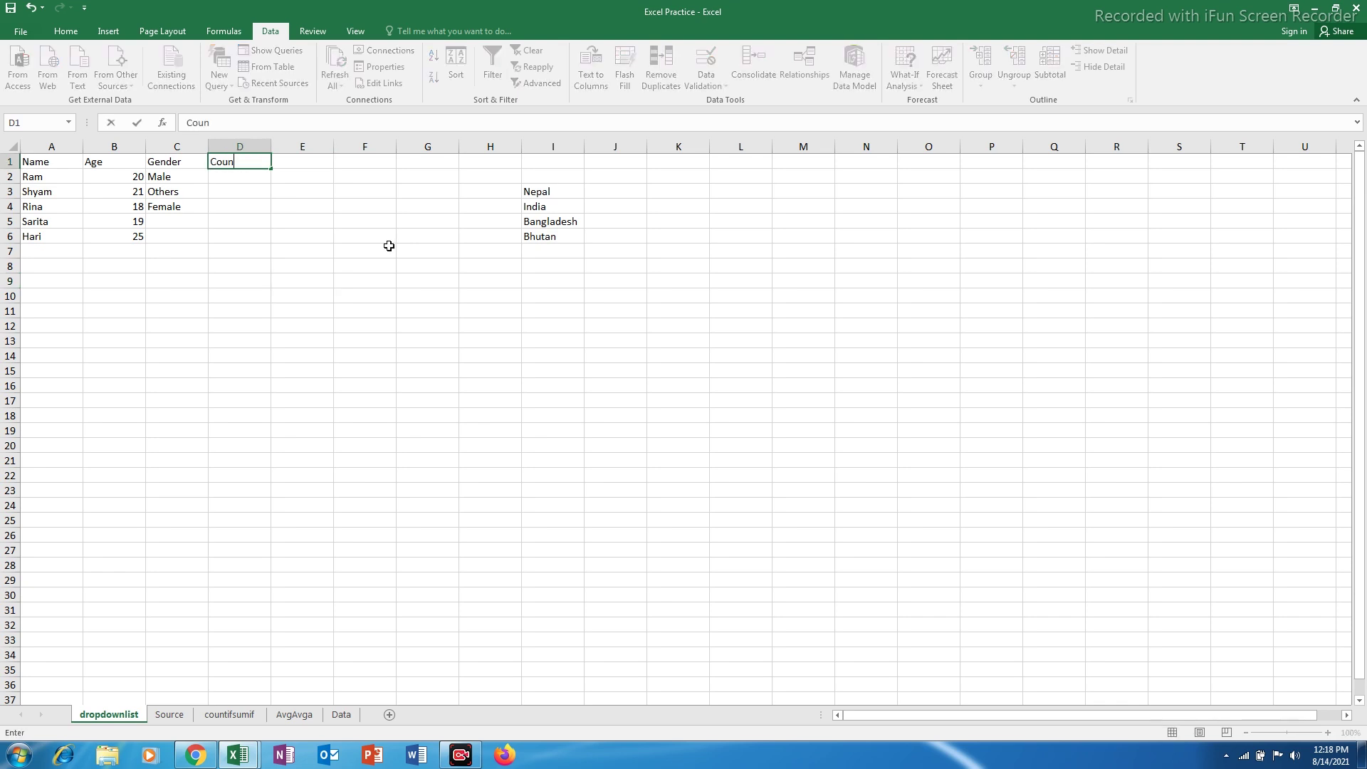
type("try")
left_click(330, 247)
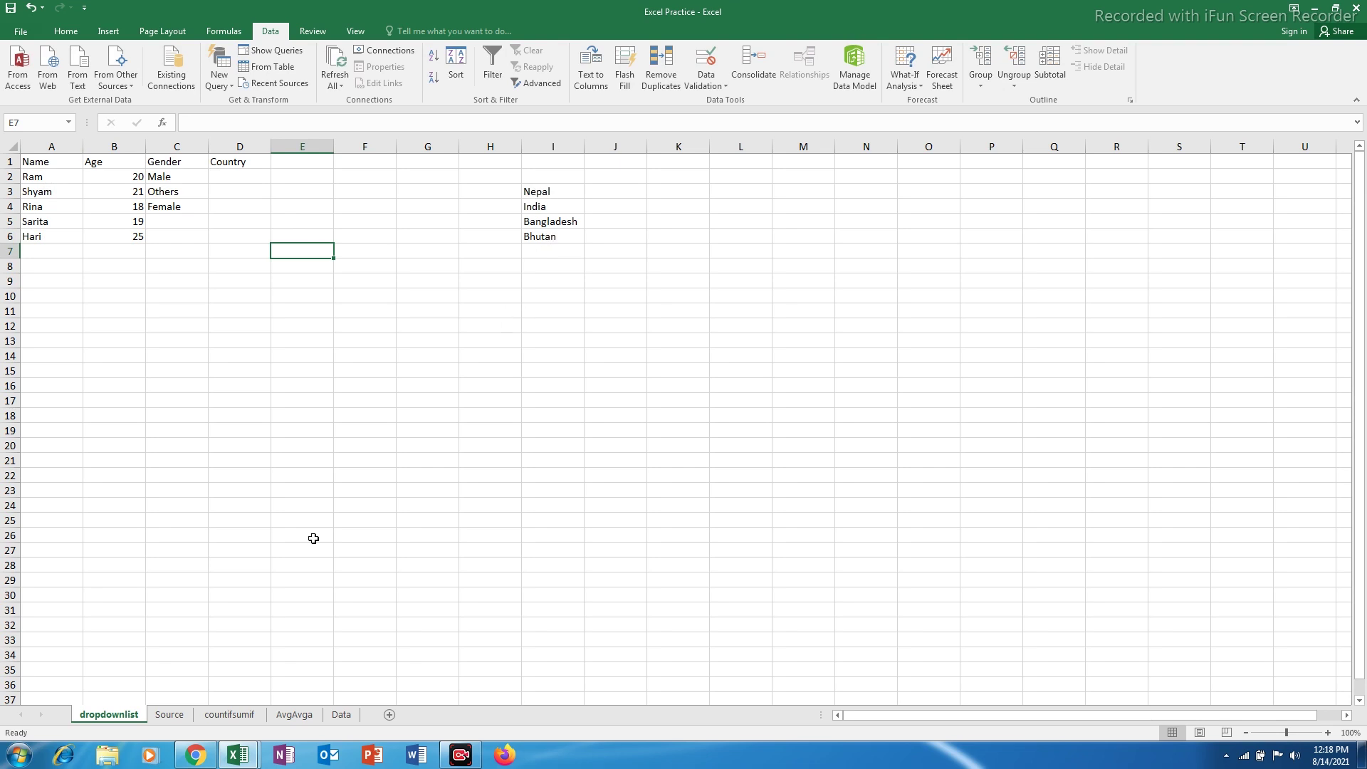
Step: Add list data validation to the Country cells D2:D6 on the dropdownlist sheet, using the countries in I3:I6 as source
left_click(168, 715)
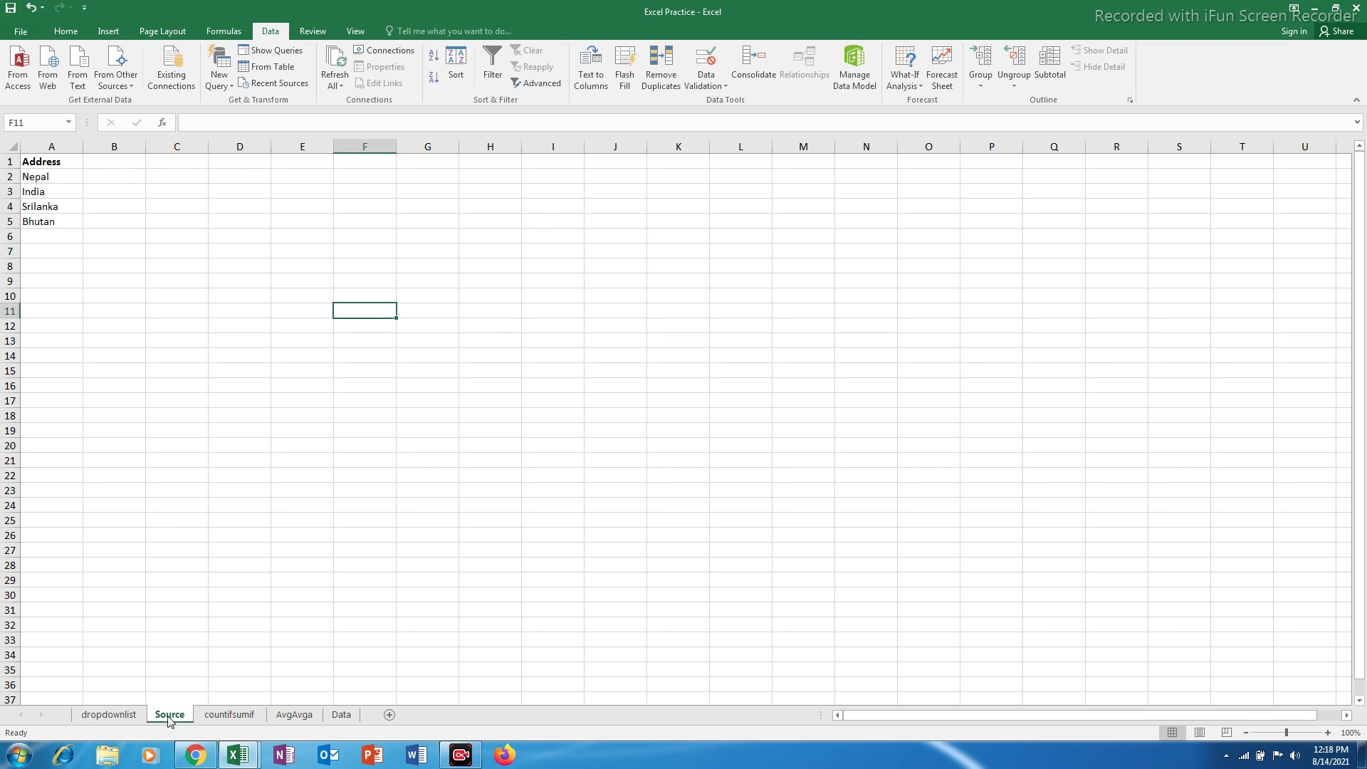
left_click(120, 716)
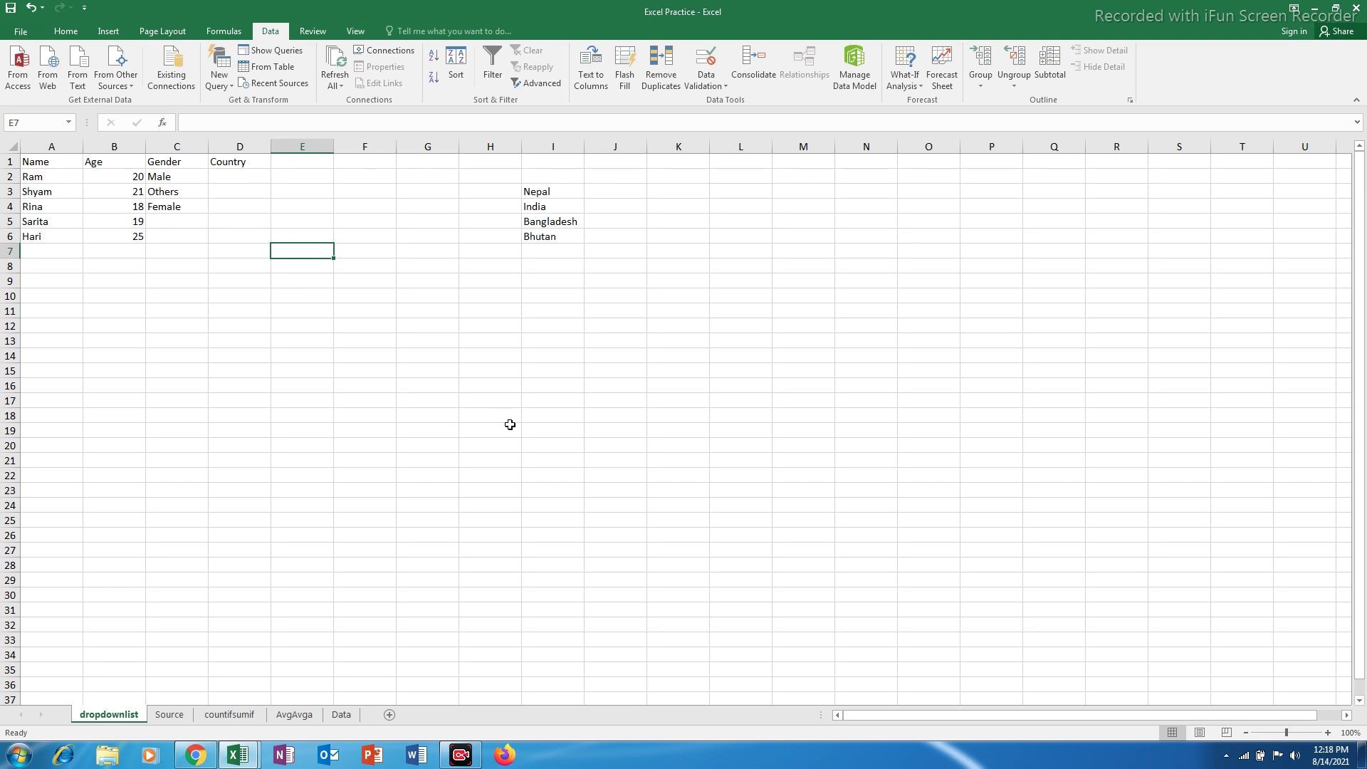
left_click_drag(232, 175, 233, 241)
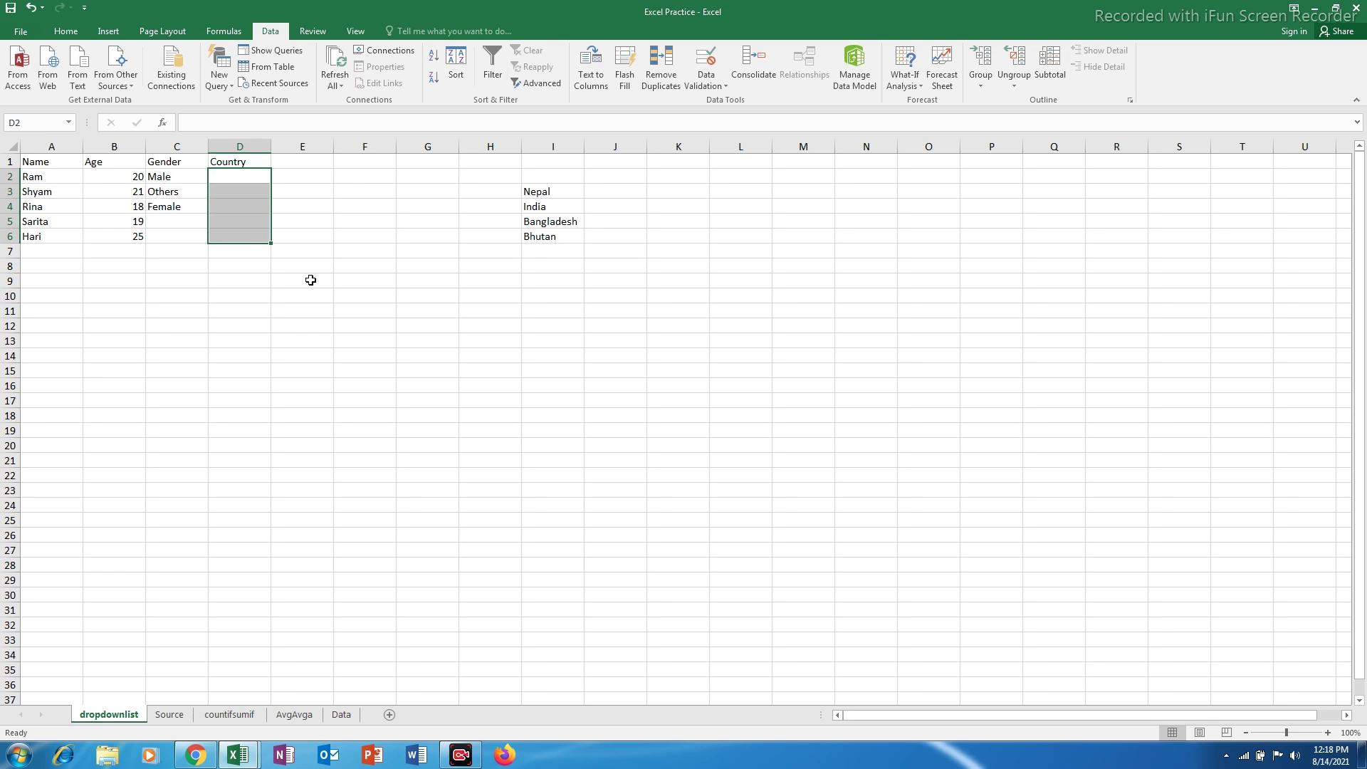
left_click(709, 93)
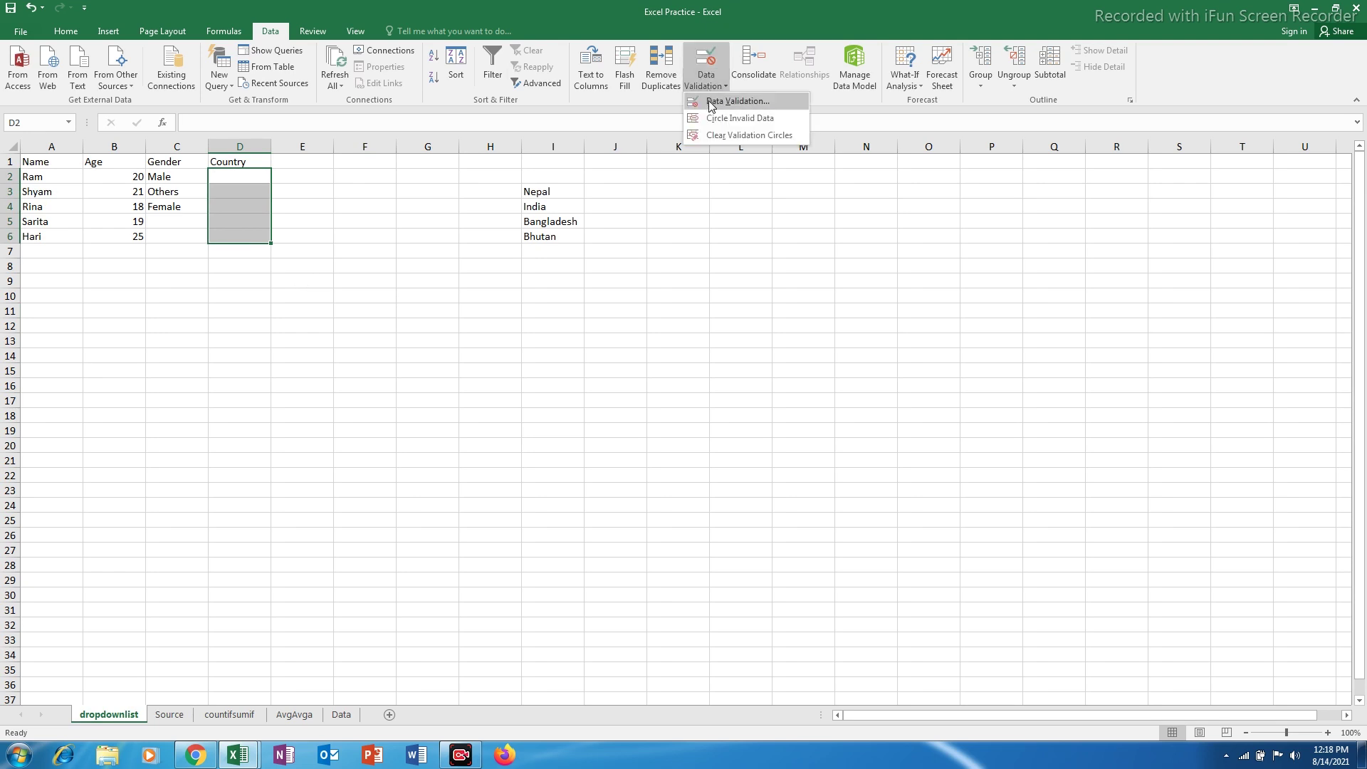
left_click(711, 104)
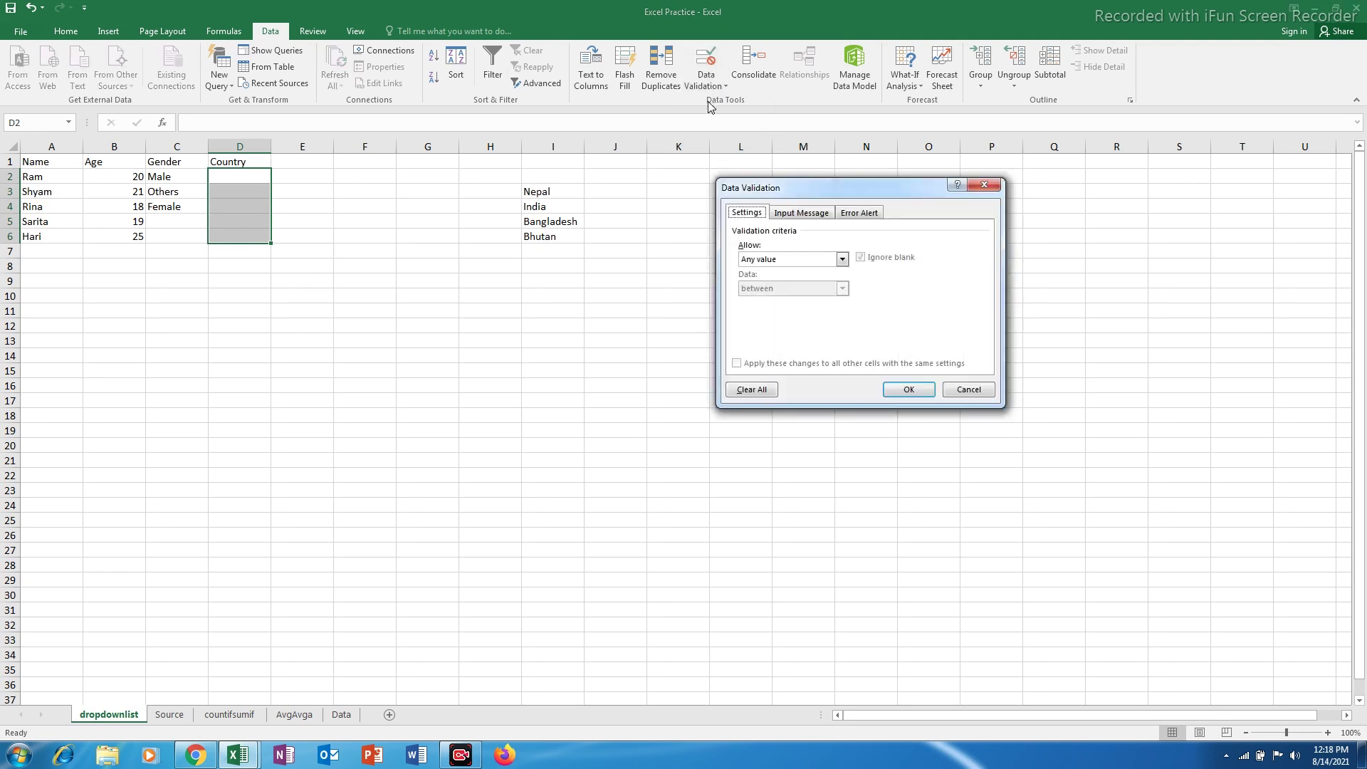
left_click(762, 264)
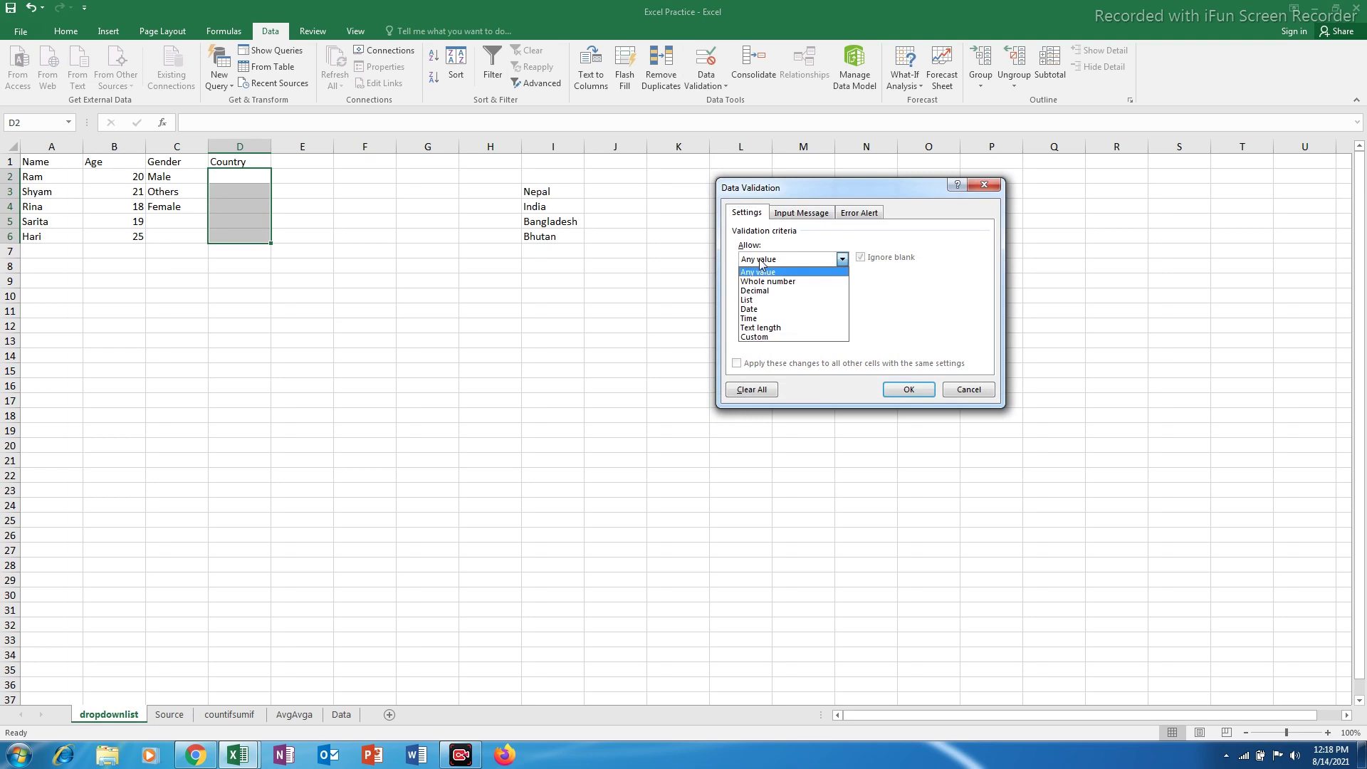
left_click(750, 301)
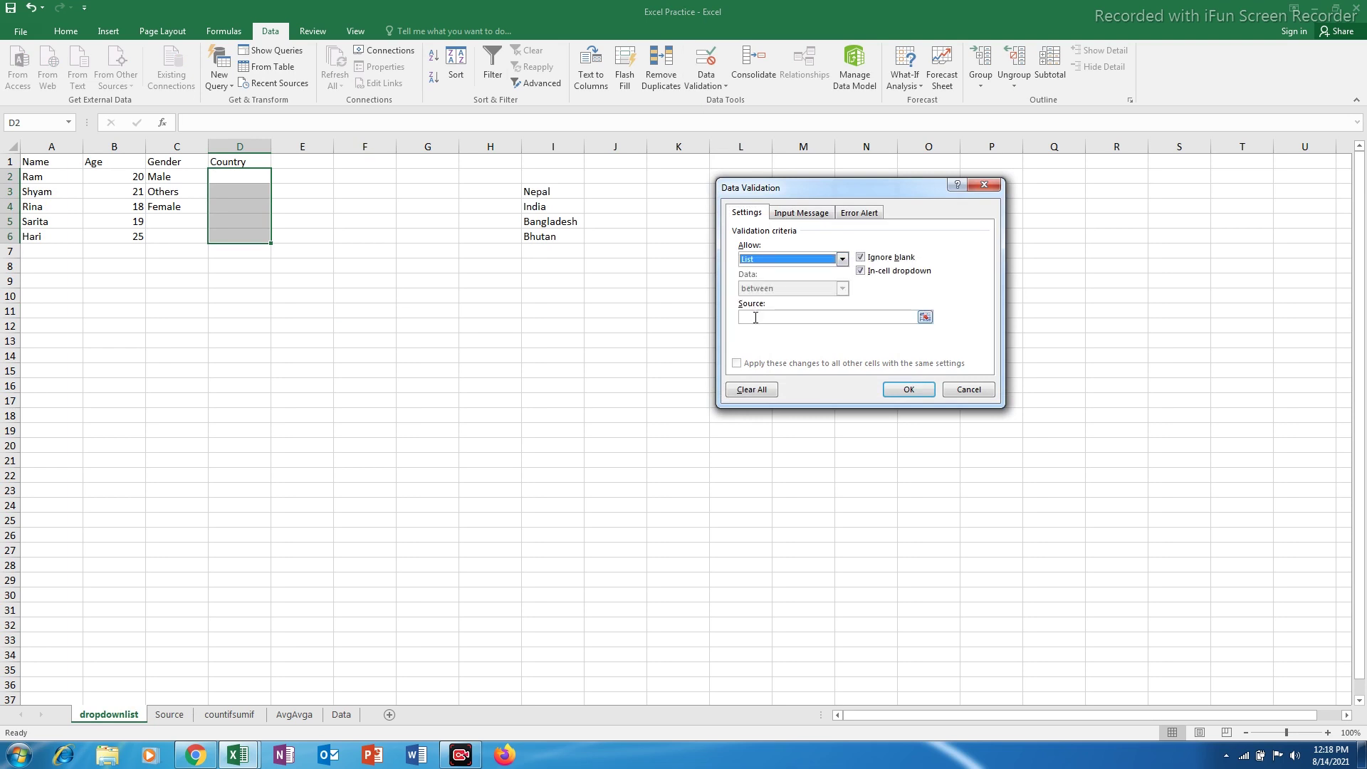
left_click(752, 318)
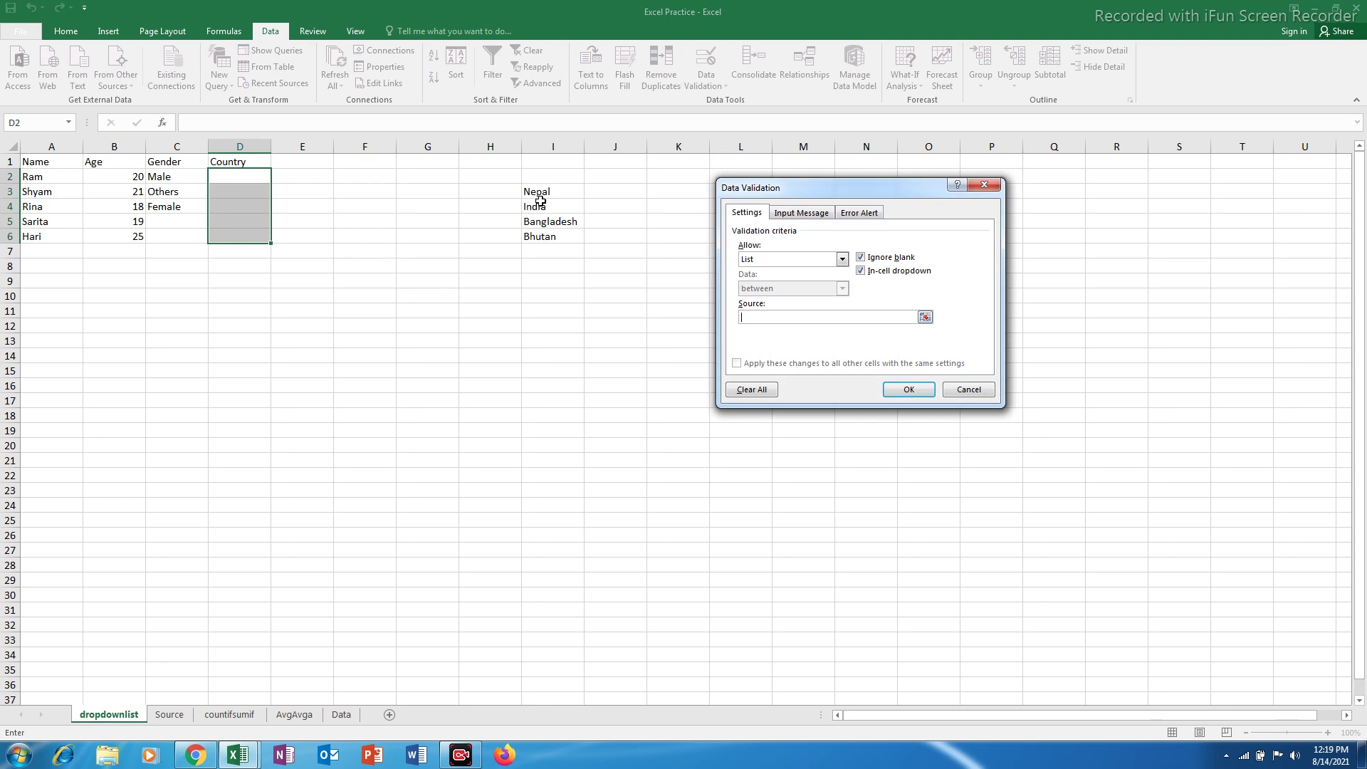
left_click_drag(538, 191, 539, 232)
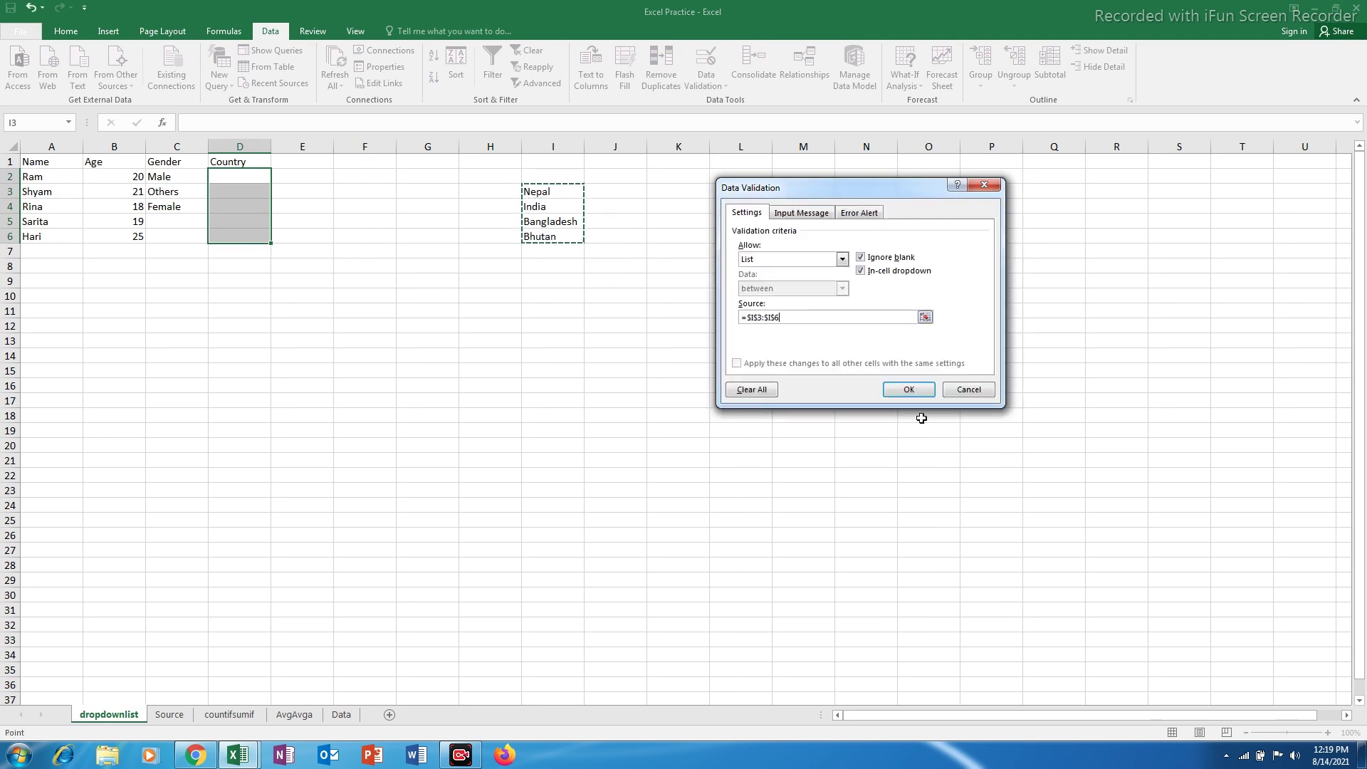
left_click(908, 390)
Step: Choose Nepal in D2 and India in D3 from the Country drop-down lists
left_click(250, 178)
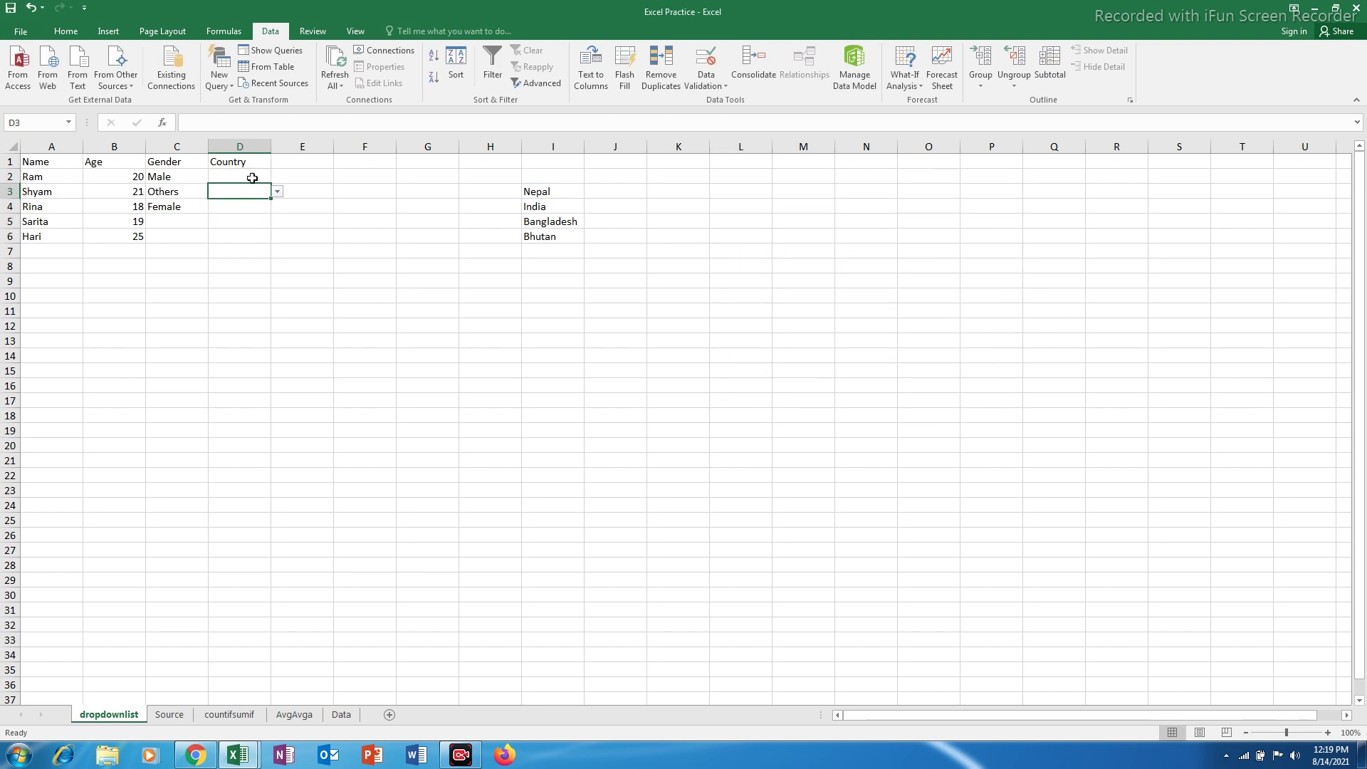
left_click(277, 176)
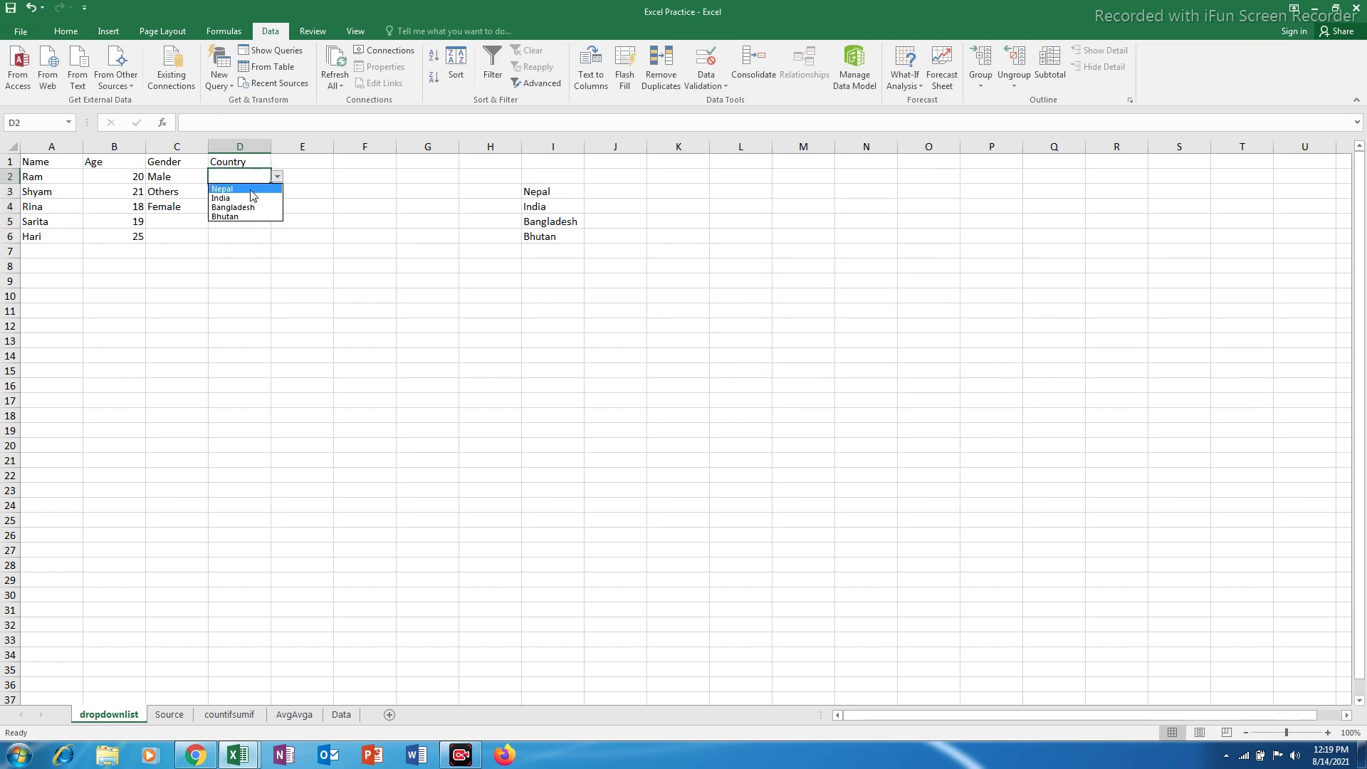
left_click(244, 192)
left_click(244, 194)
left_click(278, 192)
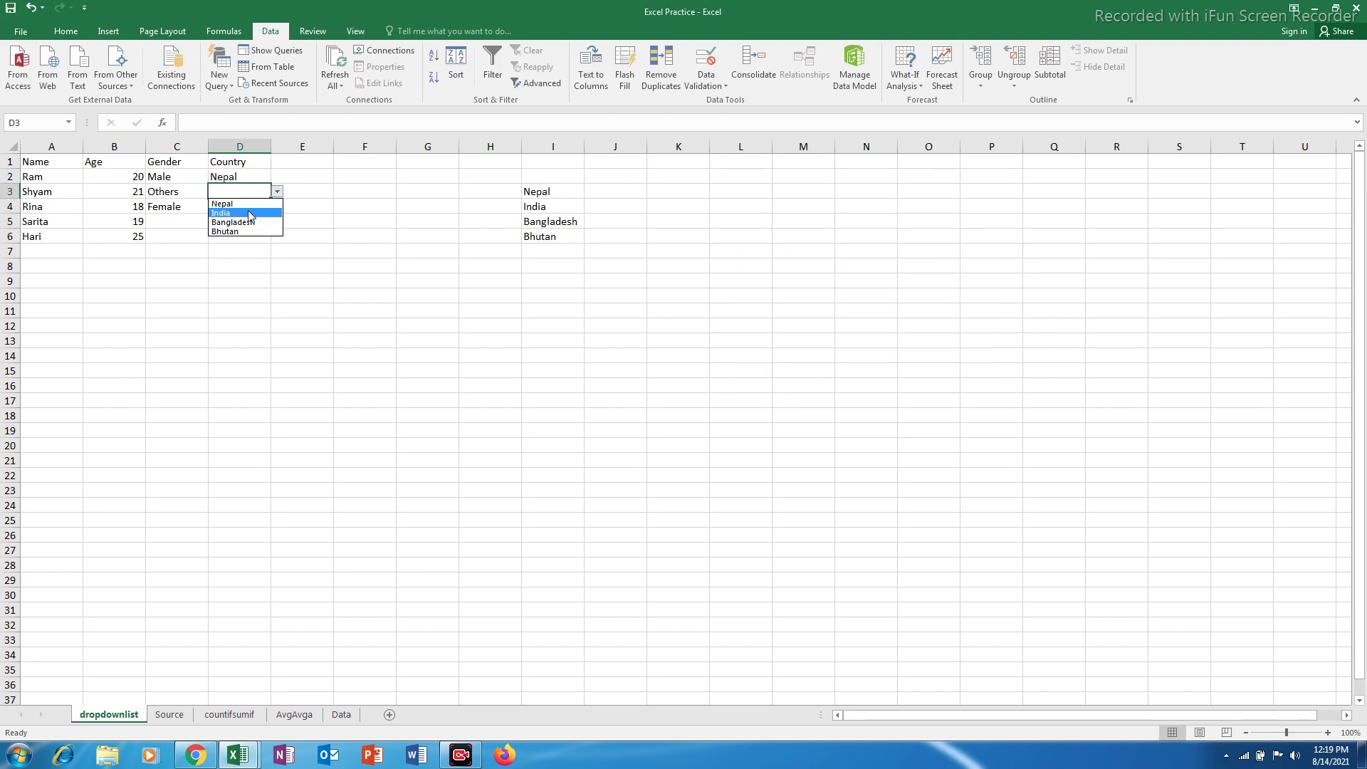
left_click(246, 210)
Step: Enter a second Country header in cell E1
left_click(306, 161)
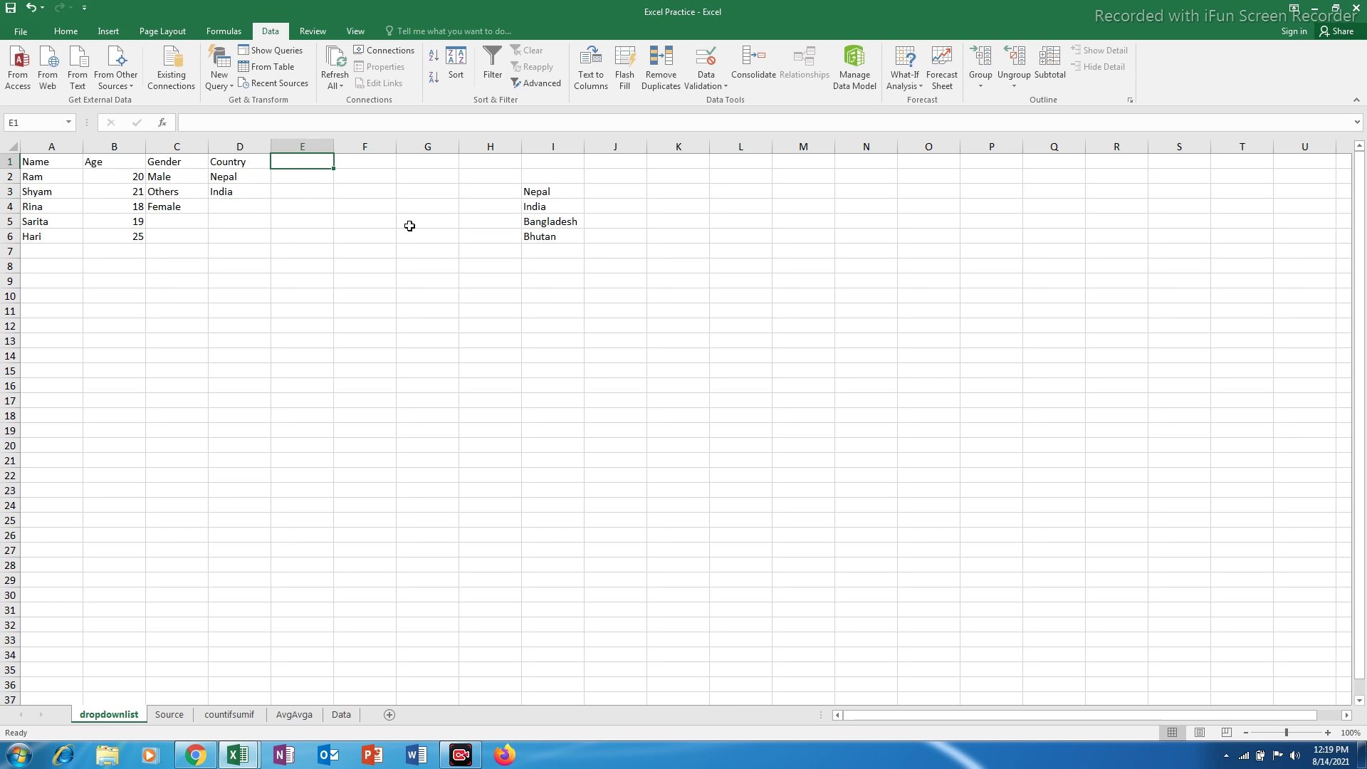
type("Country")
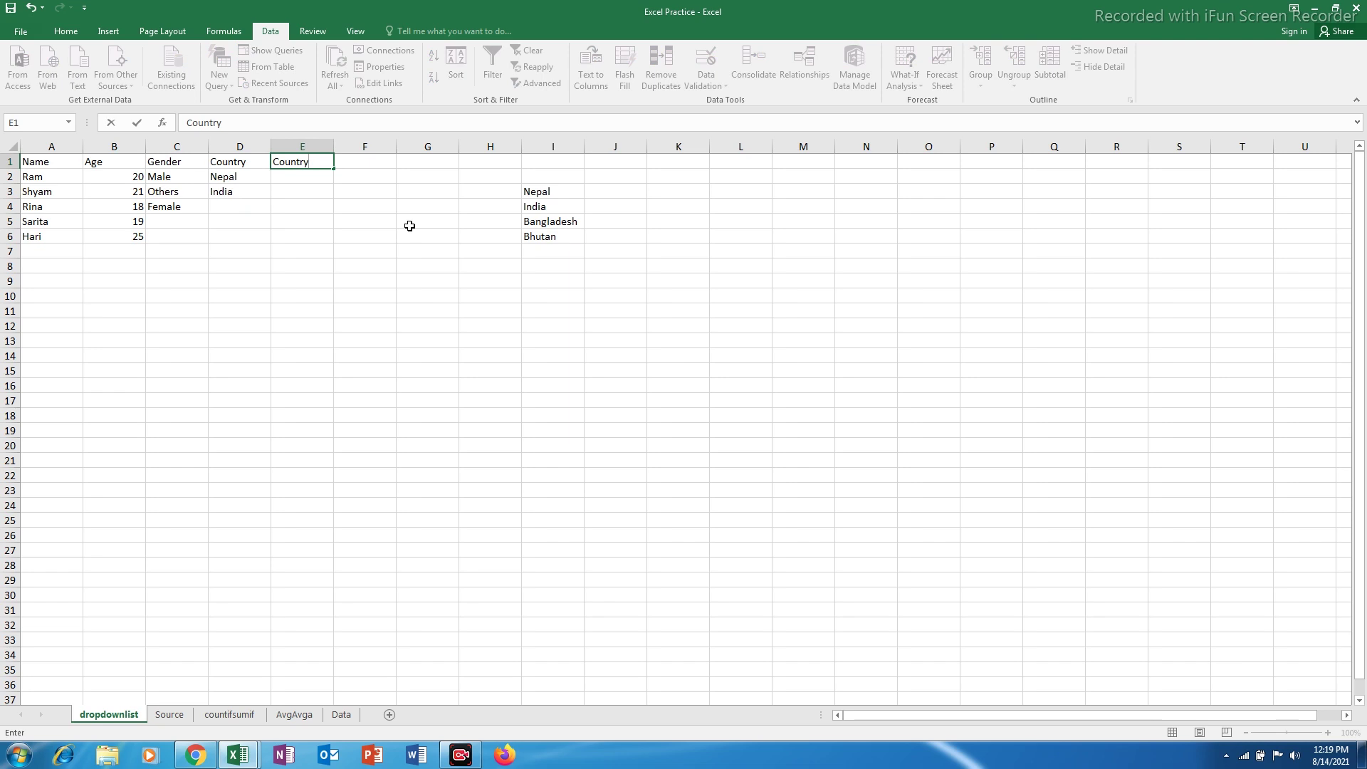
key("Return")
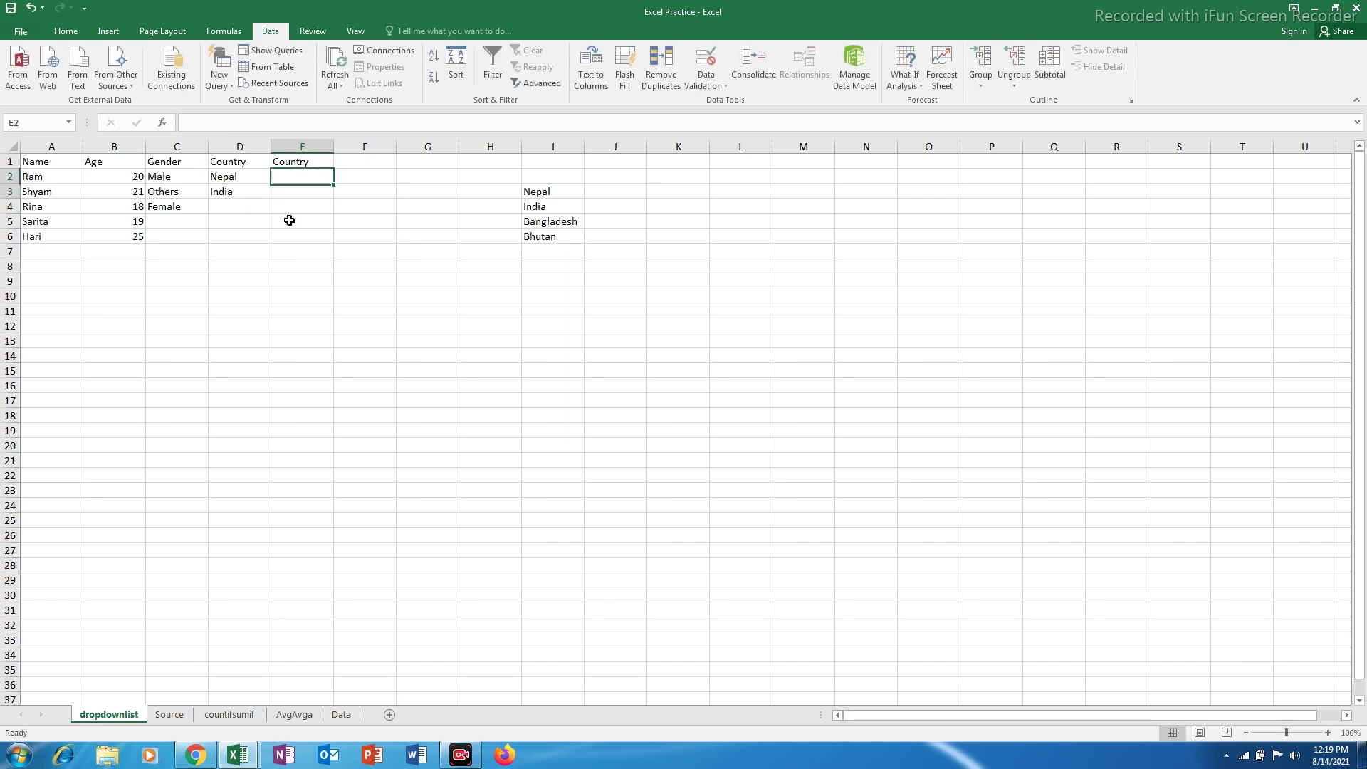
Step: Add list data validation to E2:E6, using the countries in A2:A5 of the Source sheet as the source
left_click(290, 237, "shift")
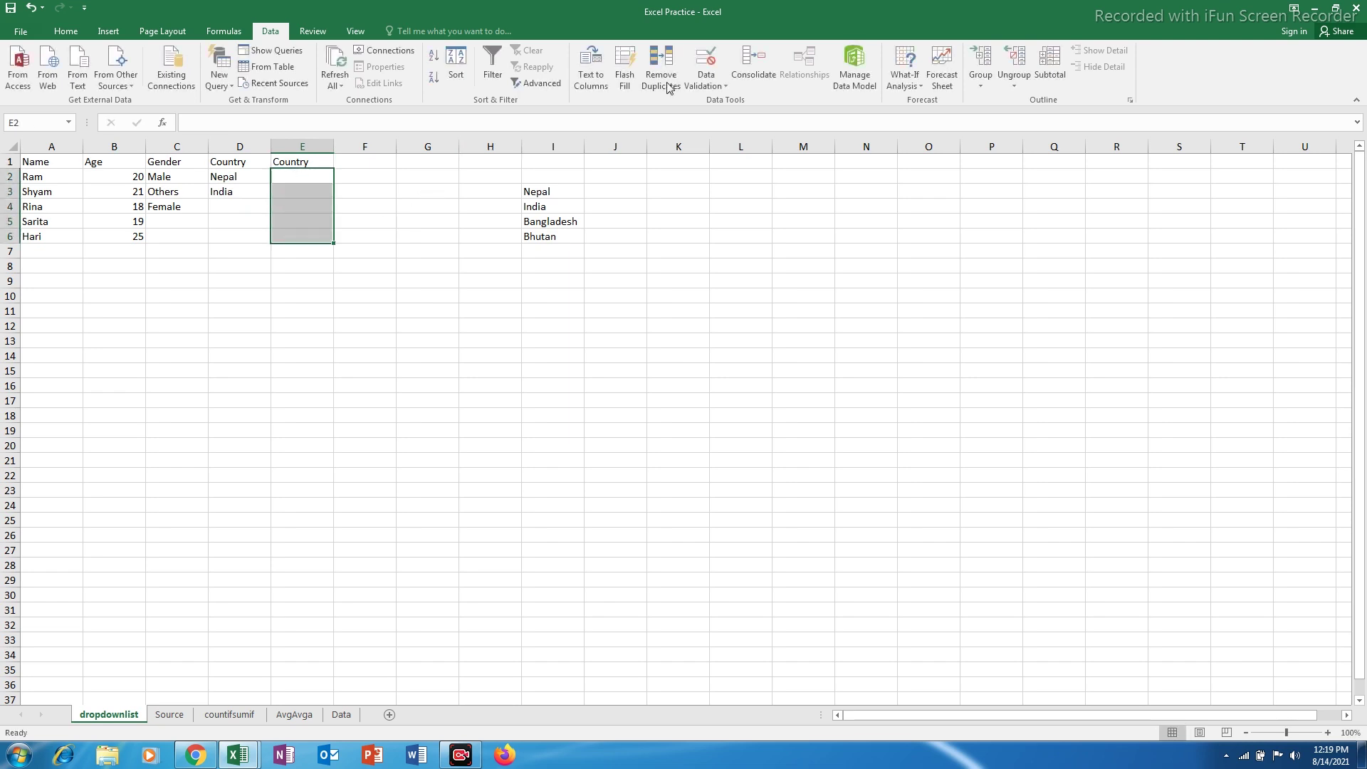
left_click(716, 86)
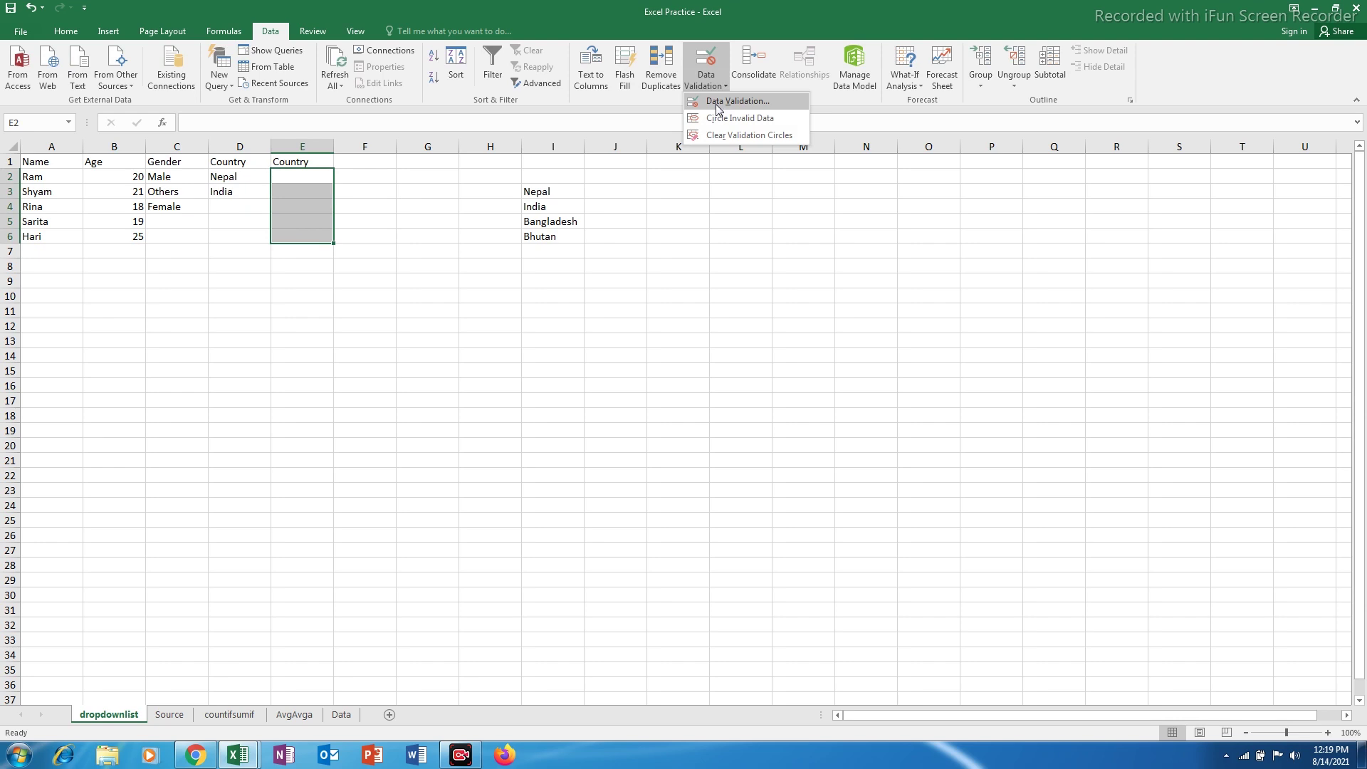
left_click(718, 103)
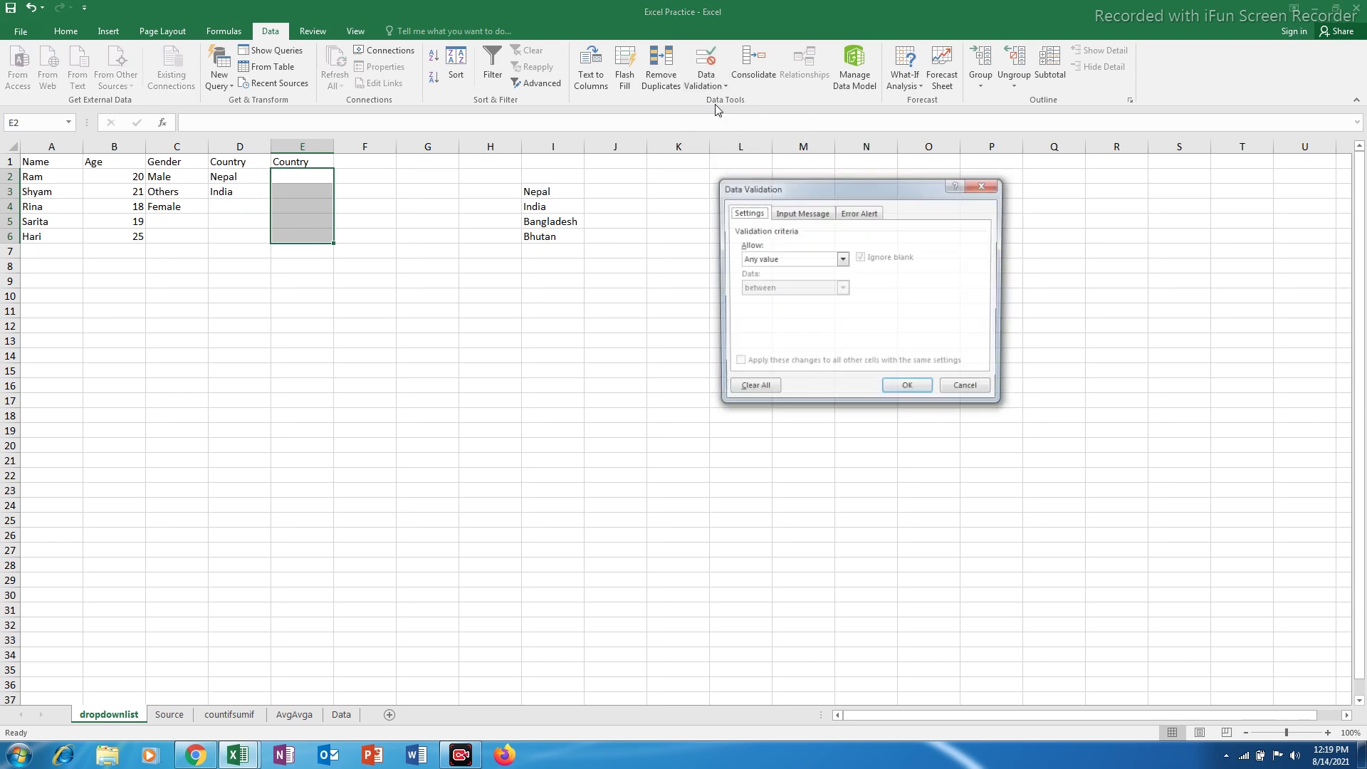
left_click(766, 262)
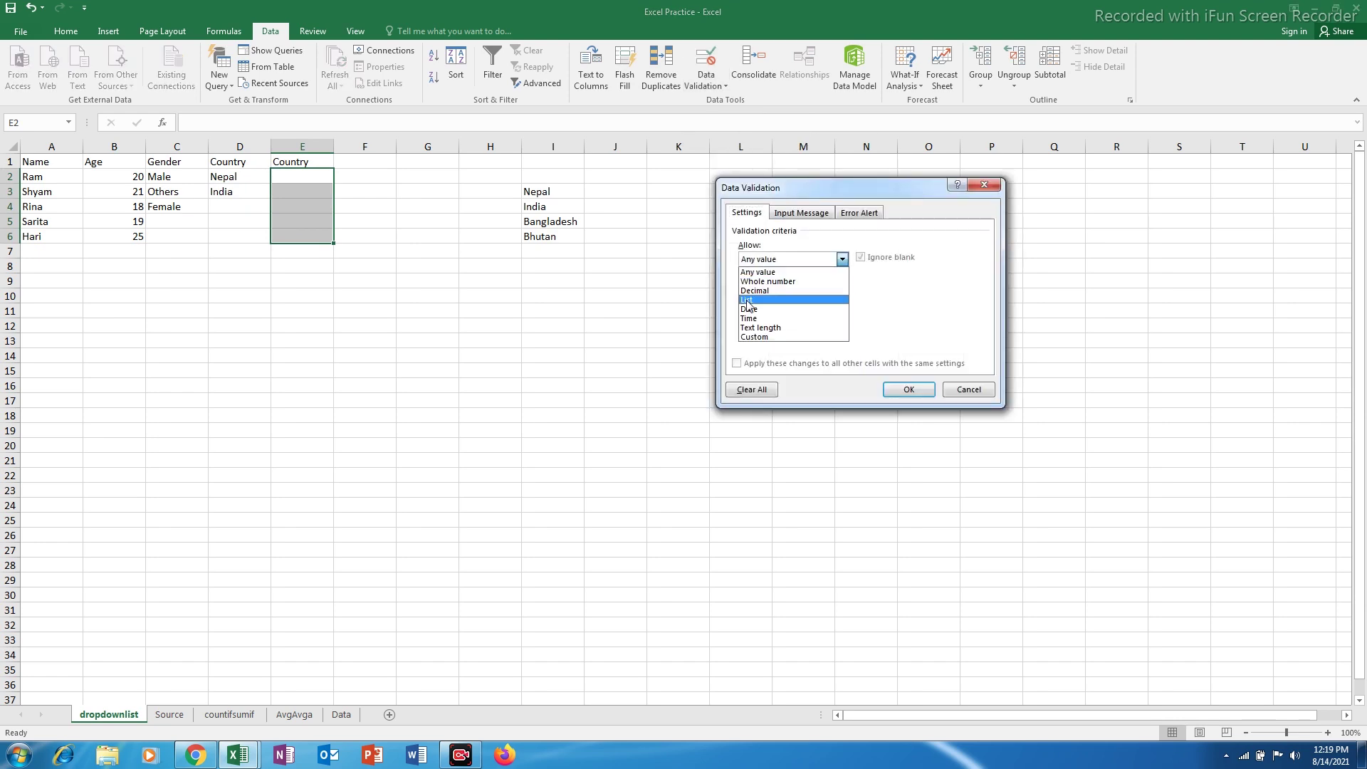
left_click(747, 305)
left_click(750, 316)
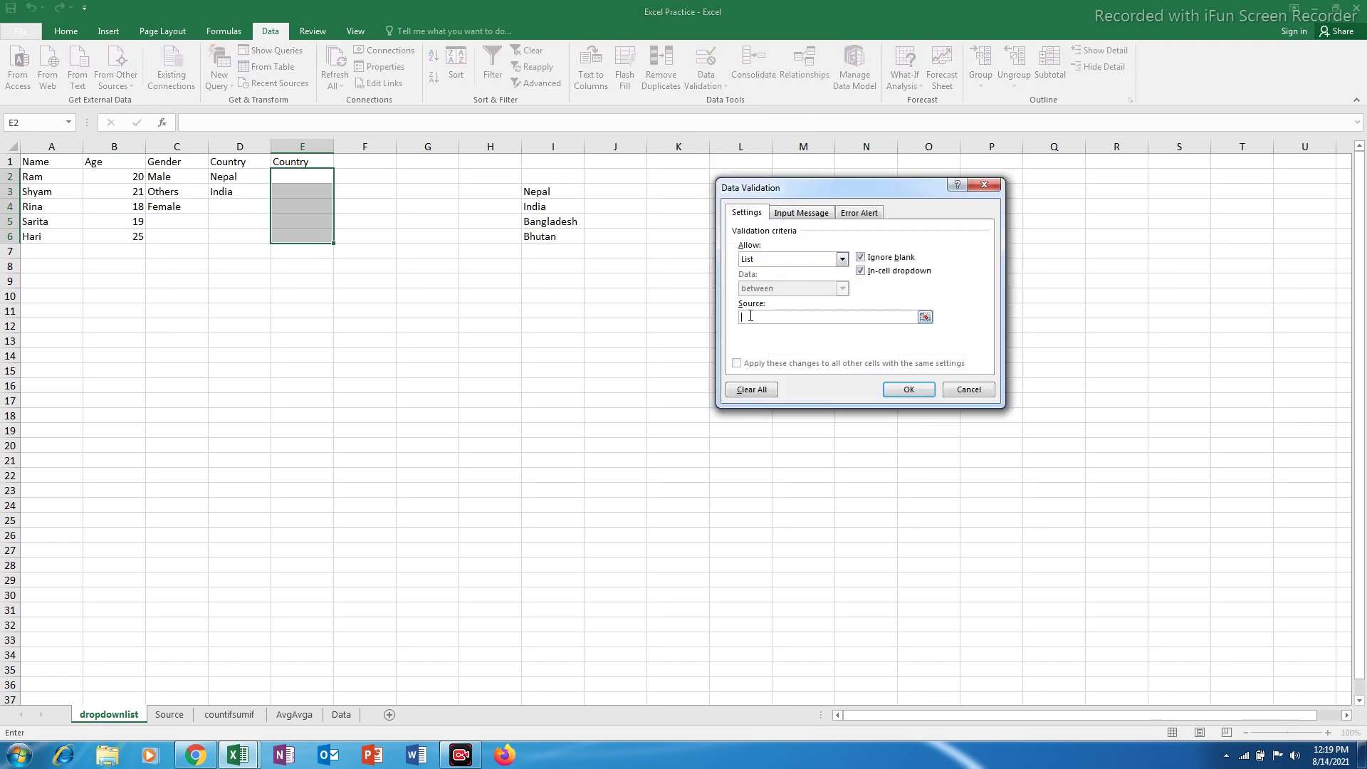
left_click(170, 715)
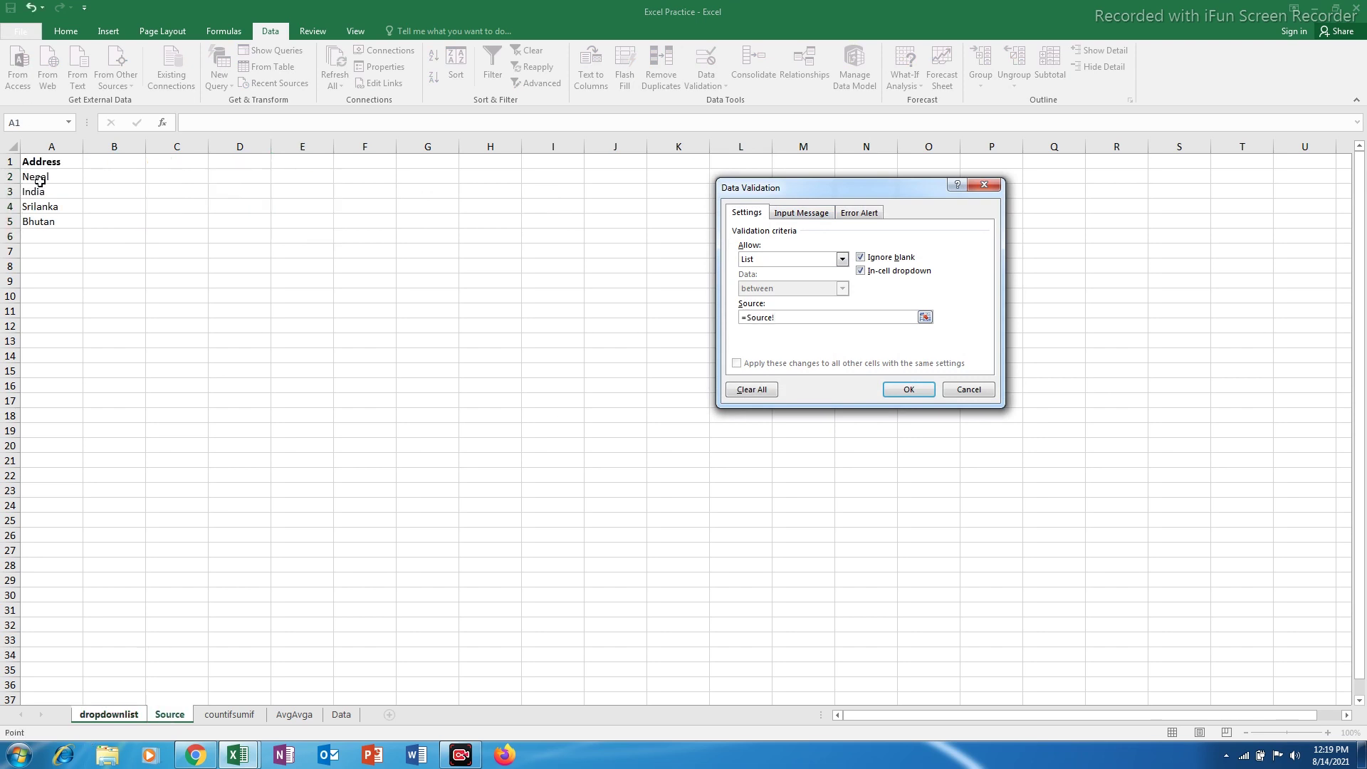
left_click_drag(40, 180, 40, 221)
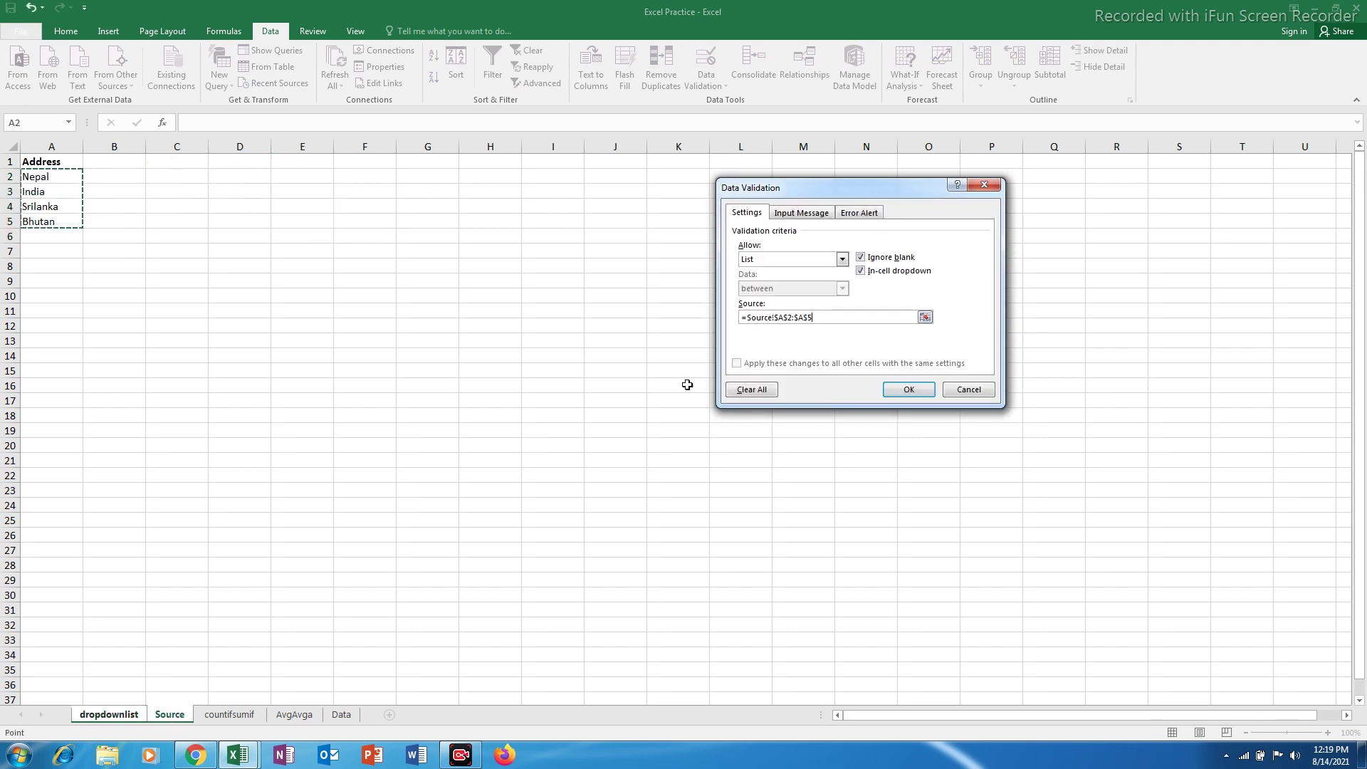
left_click(908, 389)
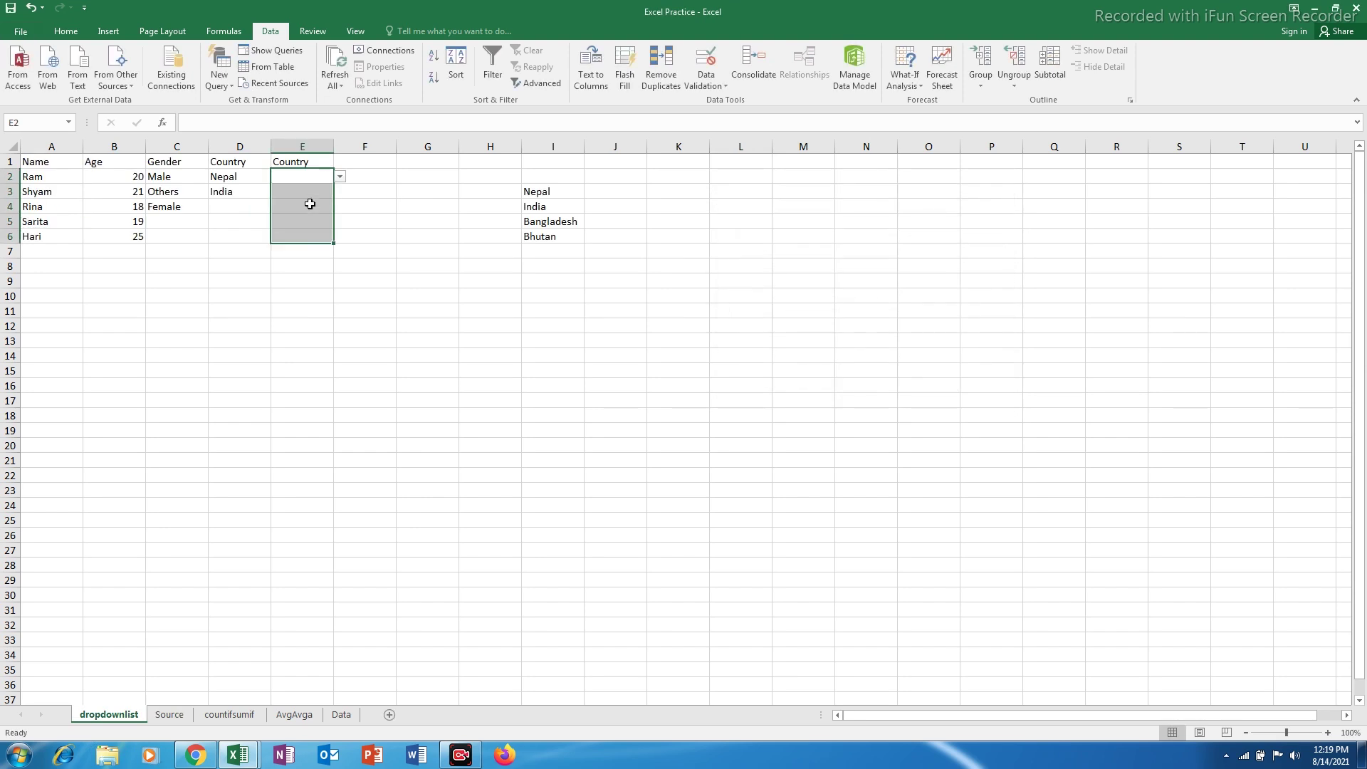
Step: Choose Nepal in E2 from its Country drop-down list
left_click(314, 176)
left_click(340, 176)
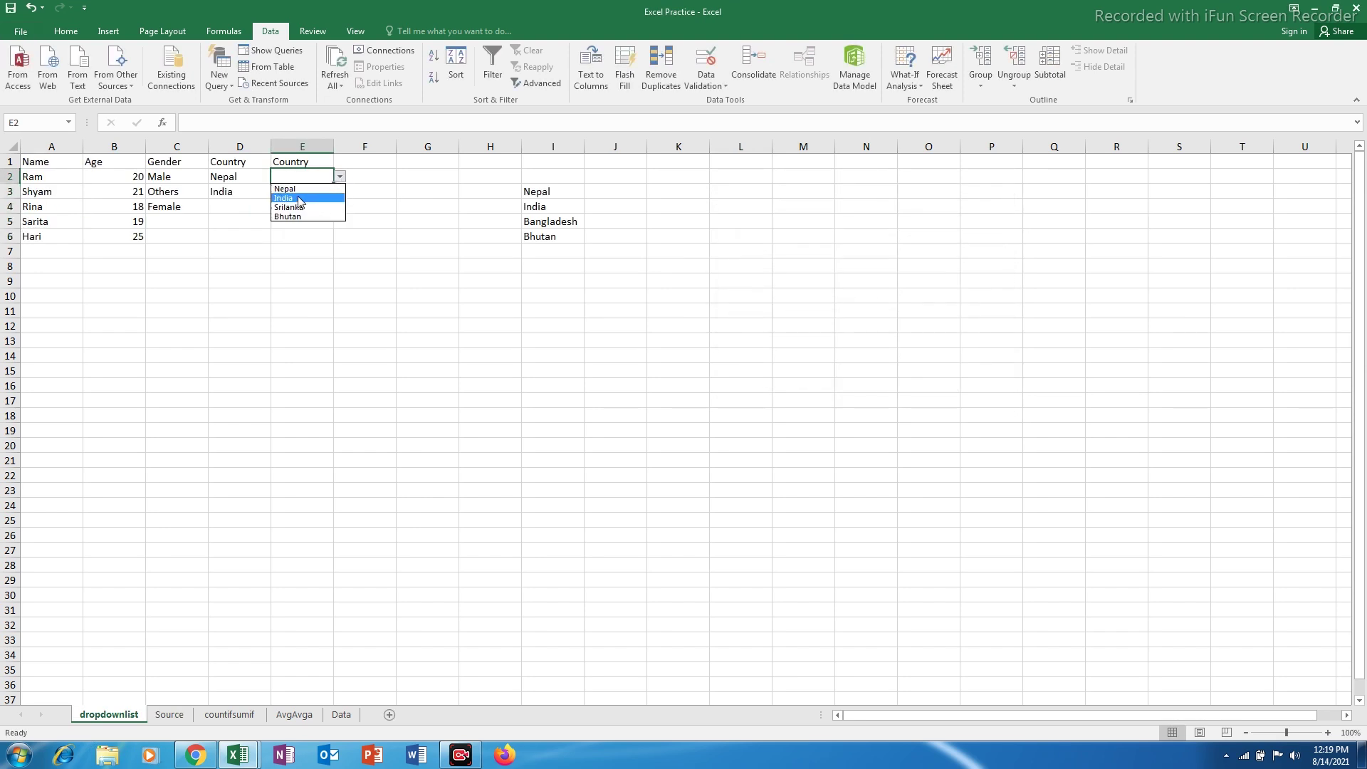
left_click(285, 189)
Step: Enter a third Country header in cell F1
left_click(362, 163)
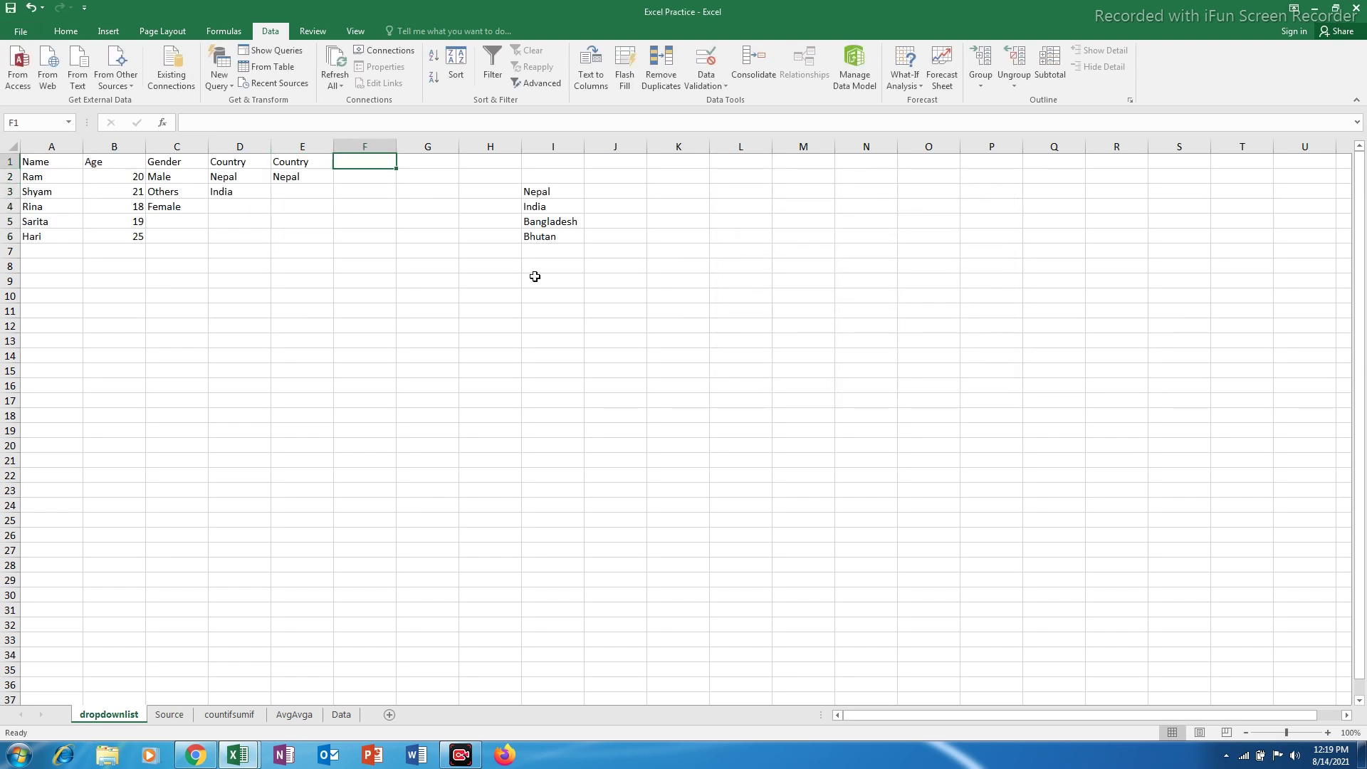
type("Country")
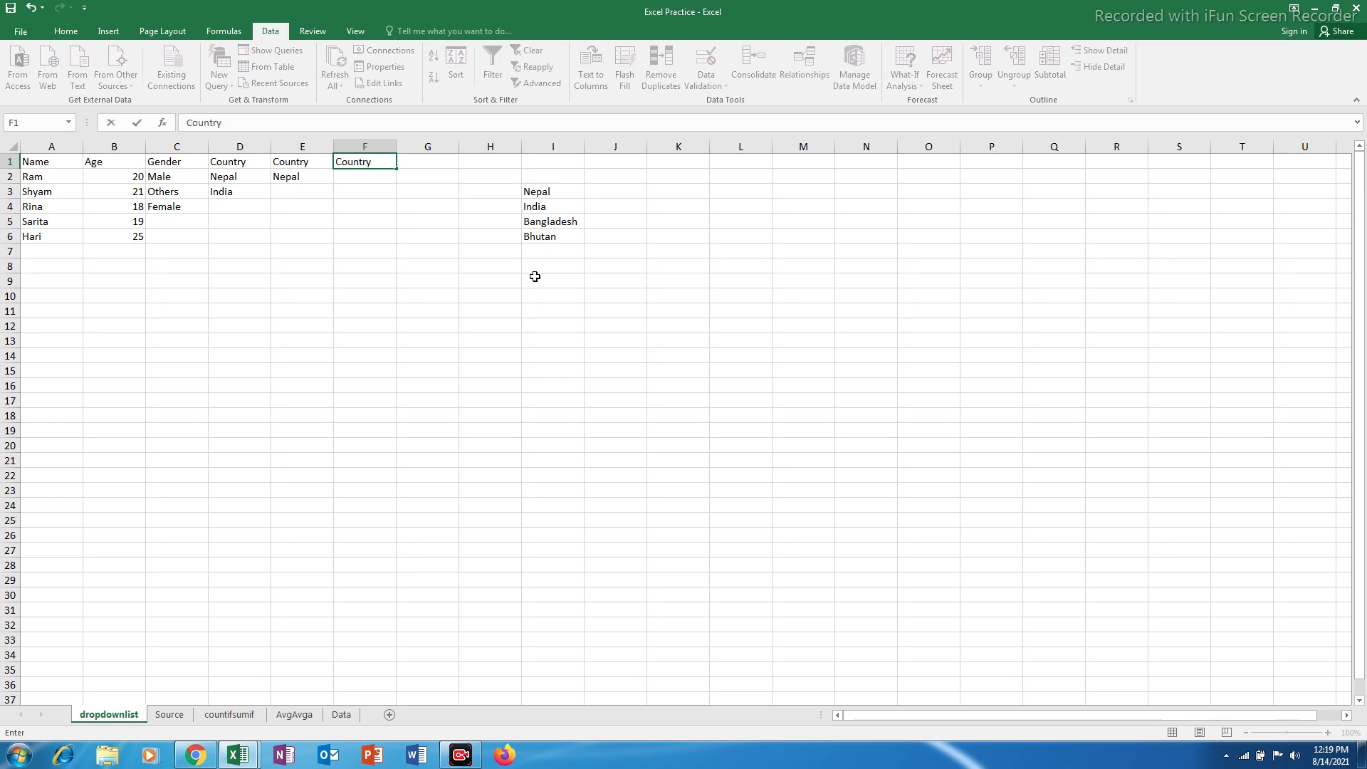
left_click(332, 266)
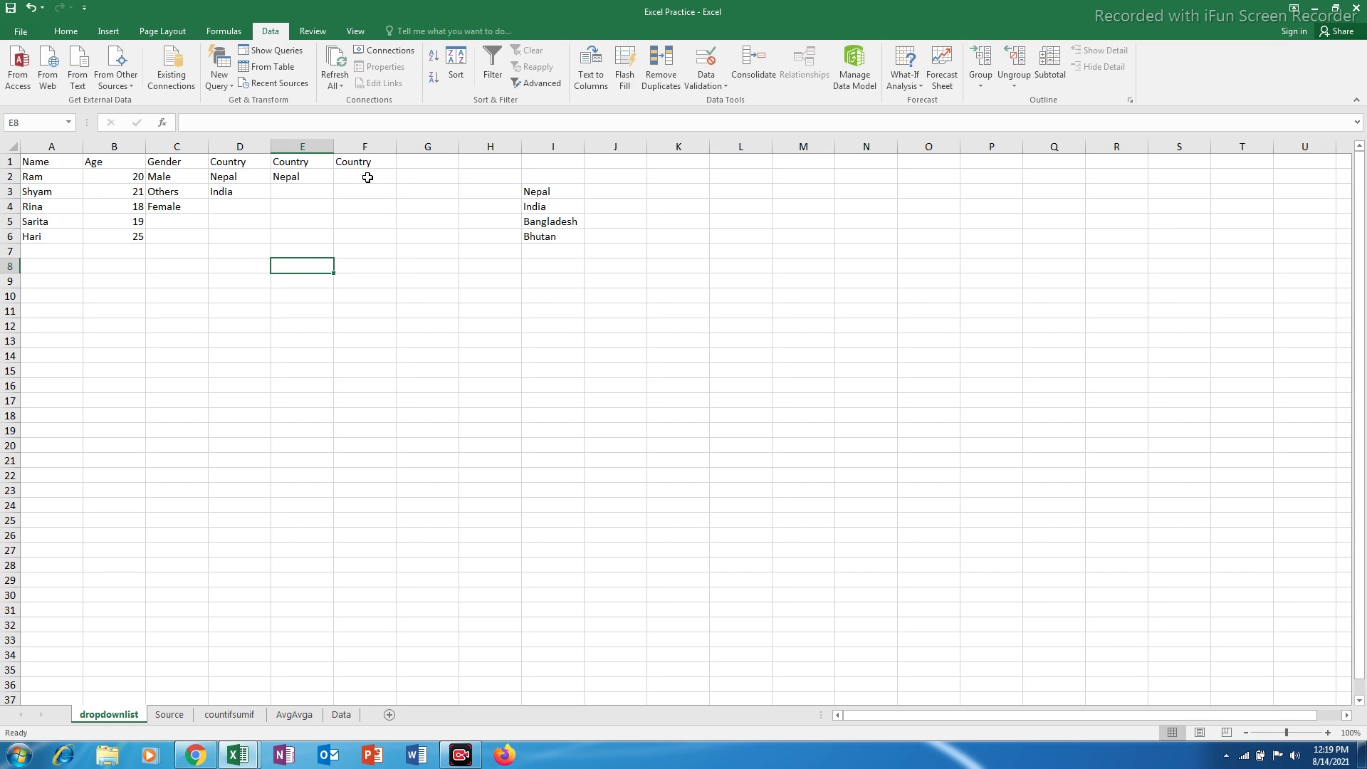
Step: Add list data validation to F2:F6 with the source formula =offset($I$3:$I$6,0,0,4)
left_click_drag(358, 175, 351, 241)
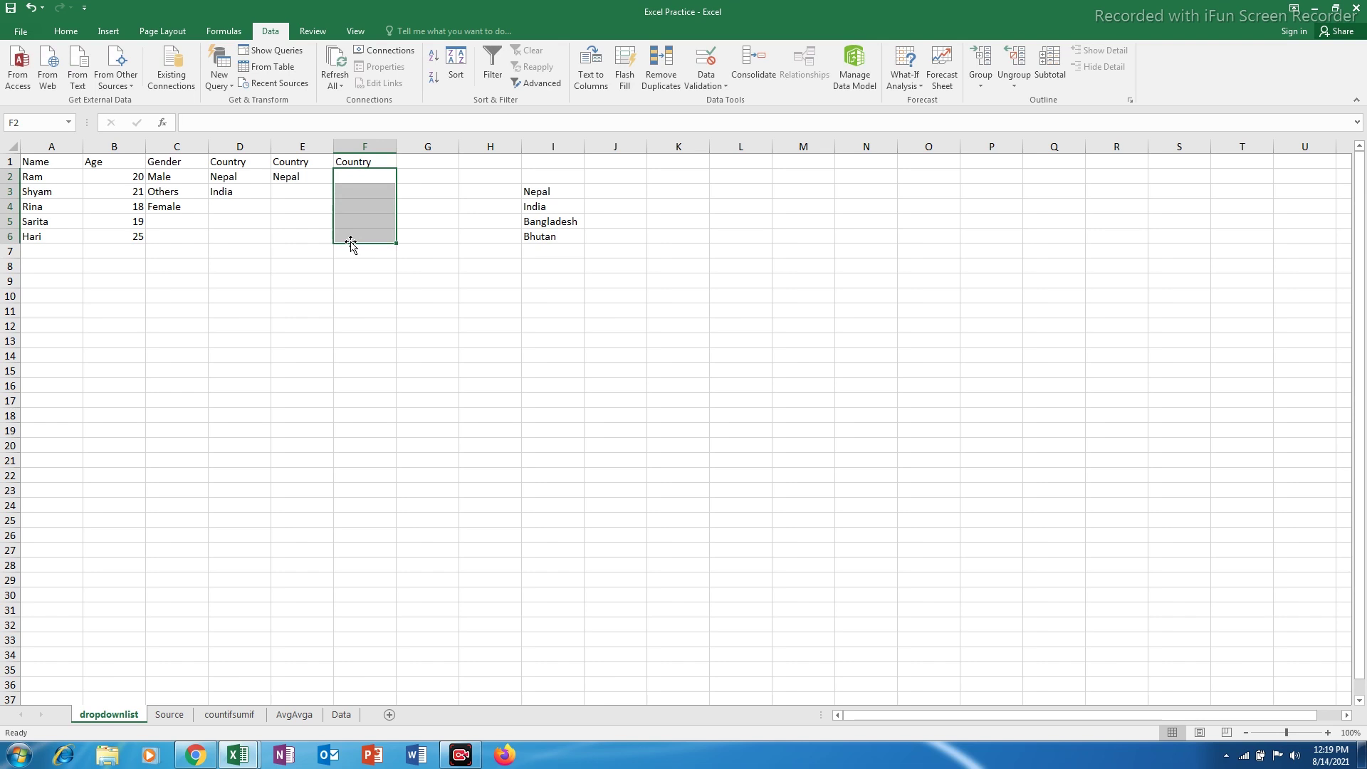
left_click(719, 87)
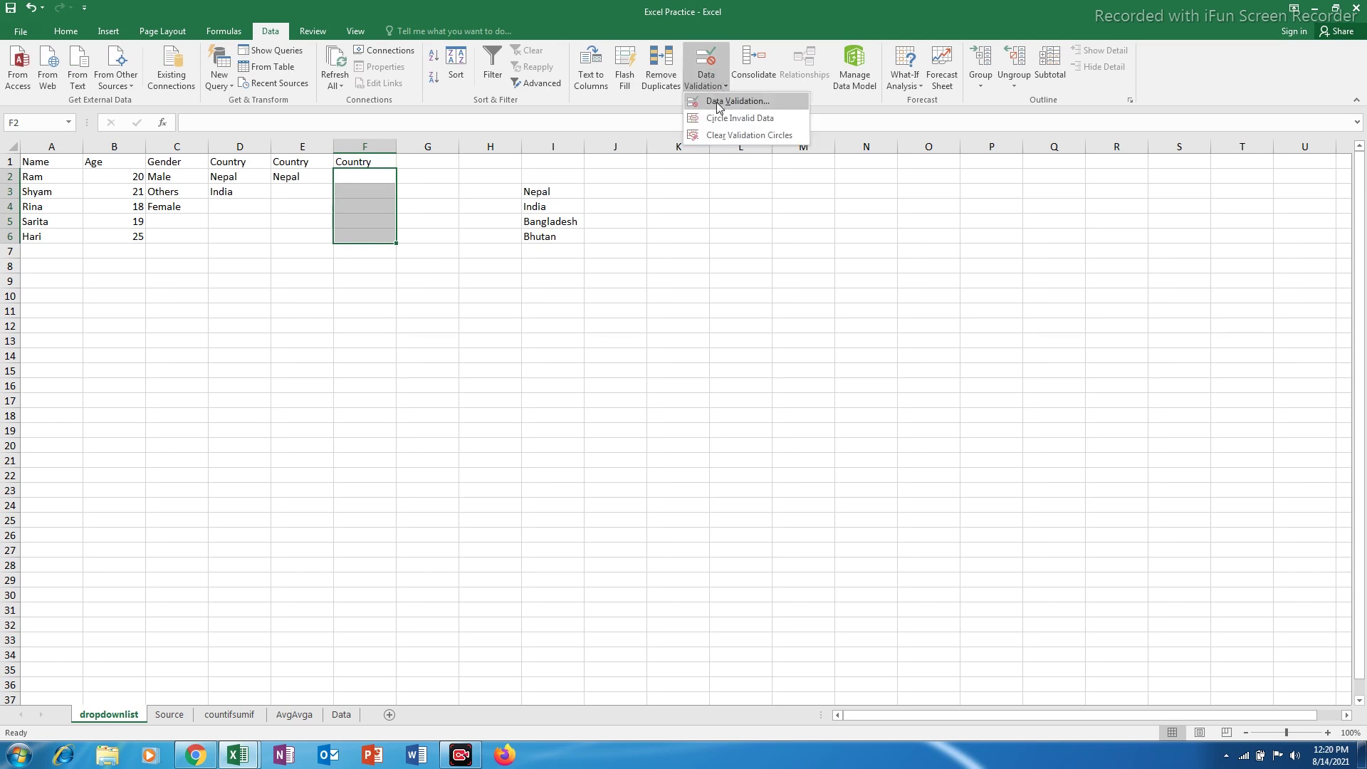
left_click(717, 103)
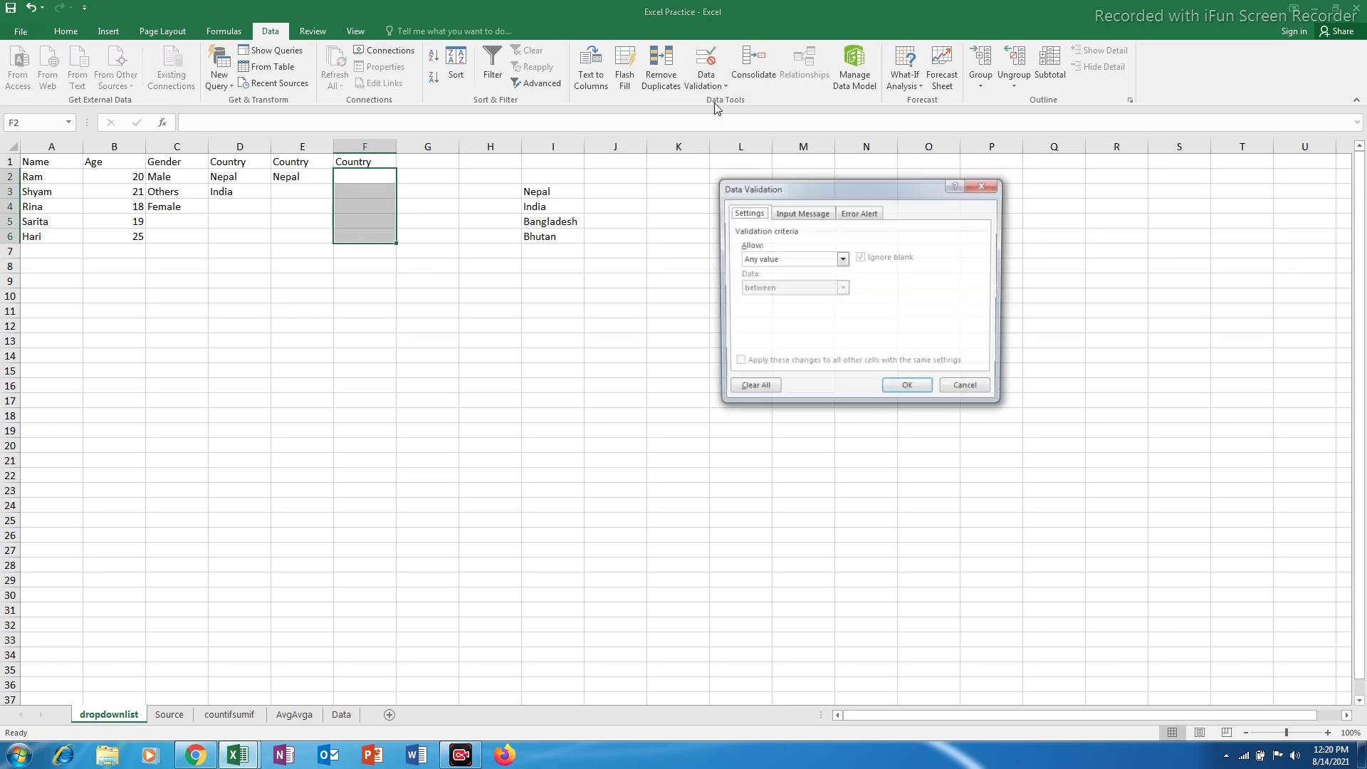
left_click(760, 261)
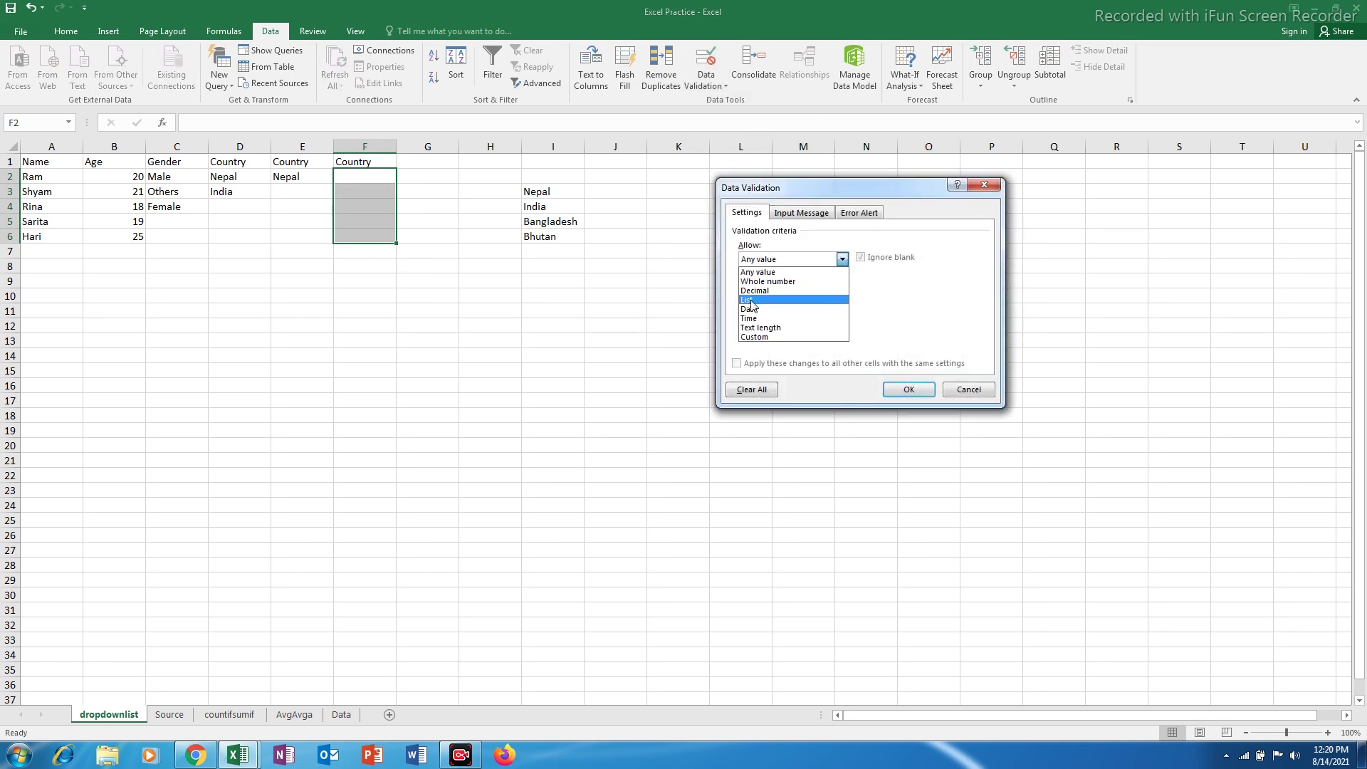
left_click(749, 299)
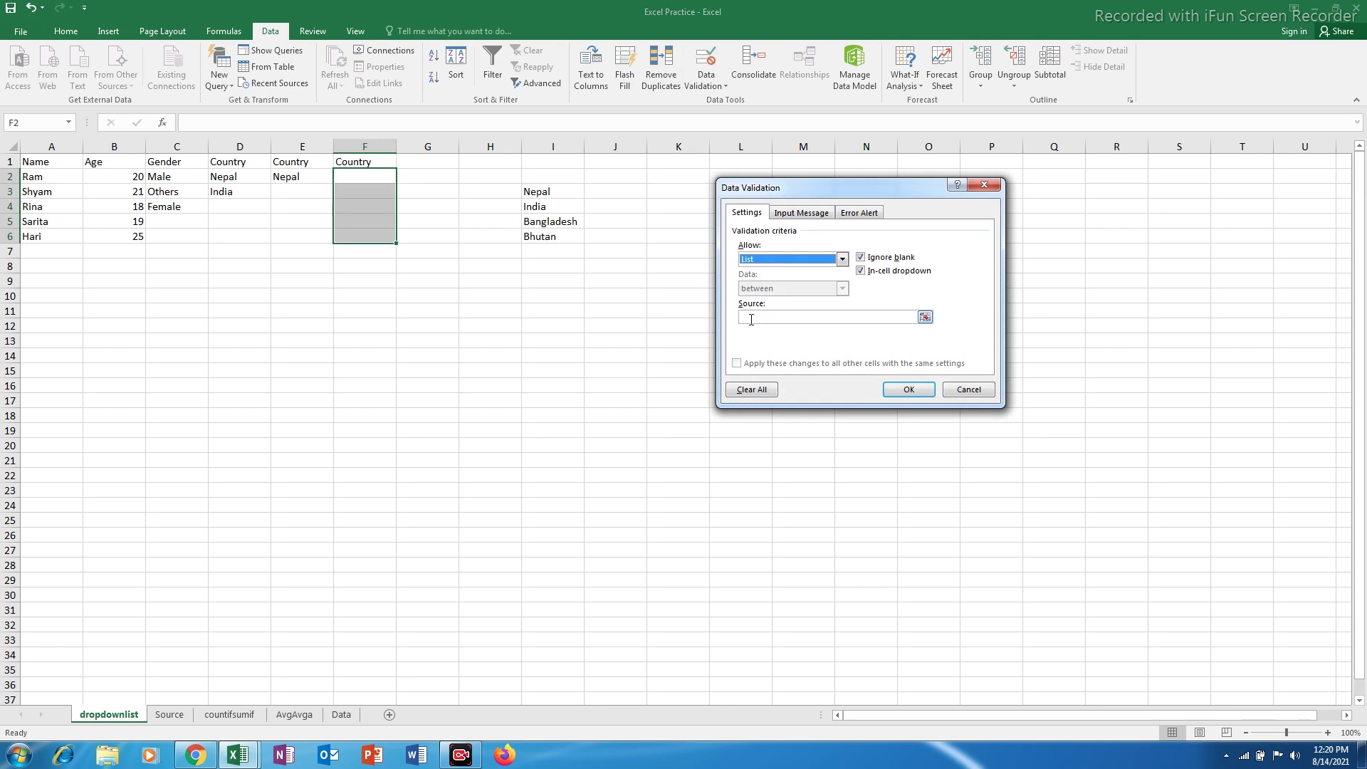
left_click(751, 316)
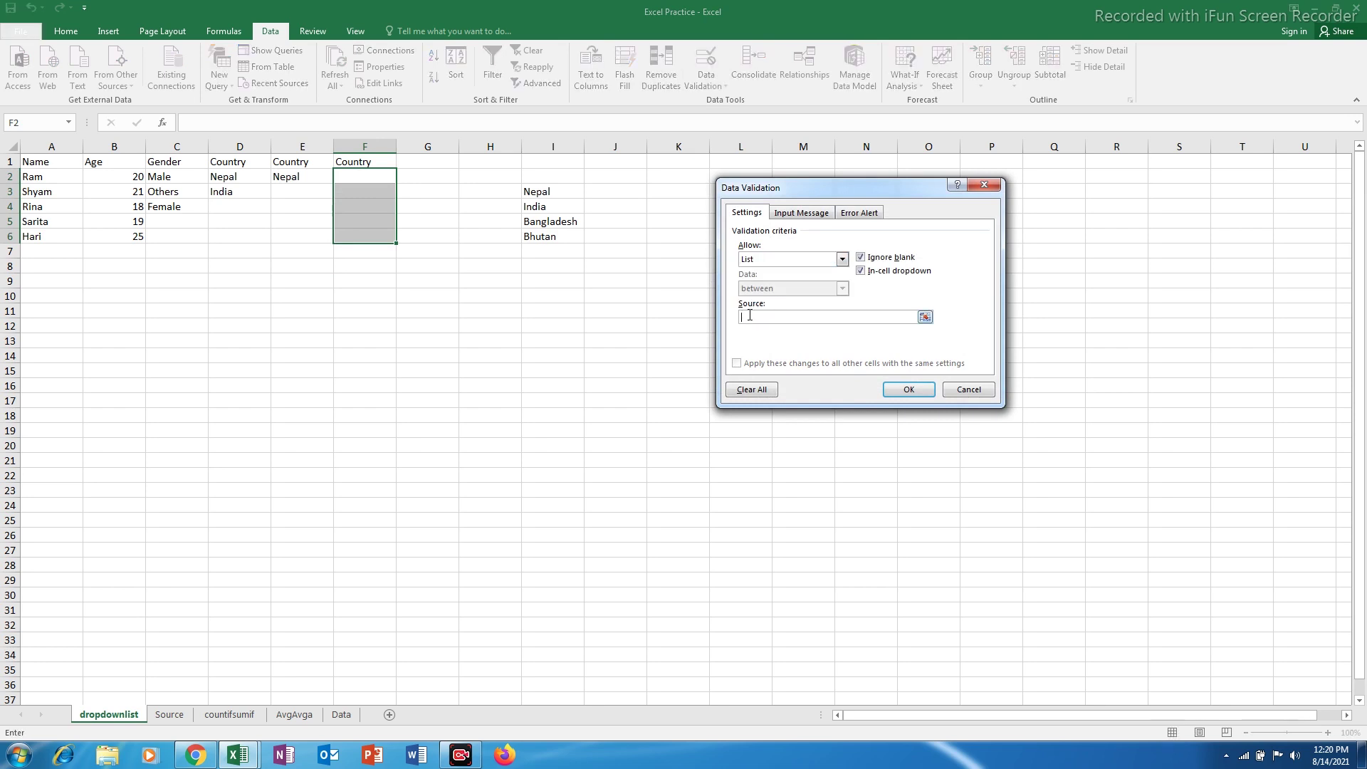
type("=offset(")
left_click_drag(541, 191, 541, 240)
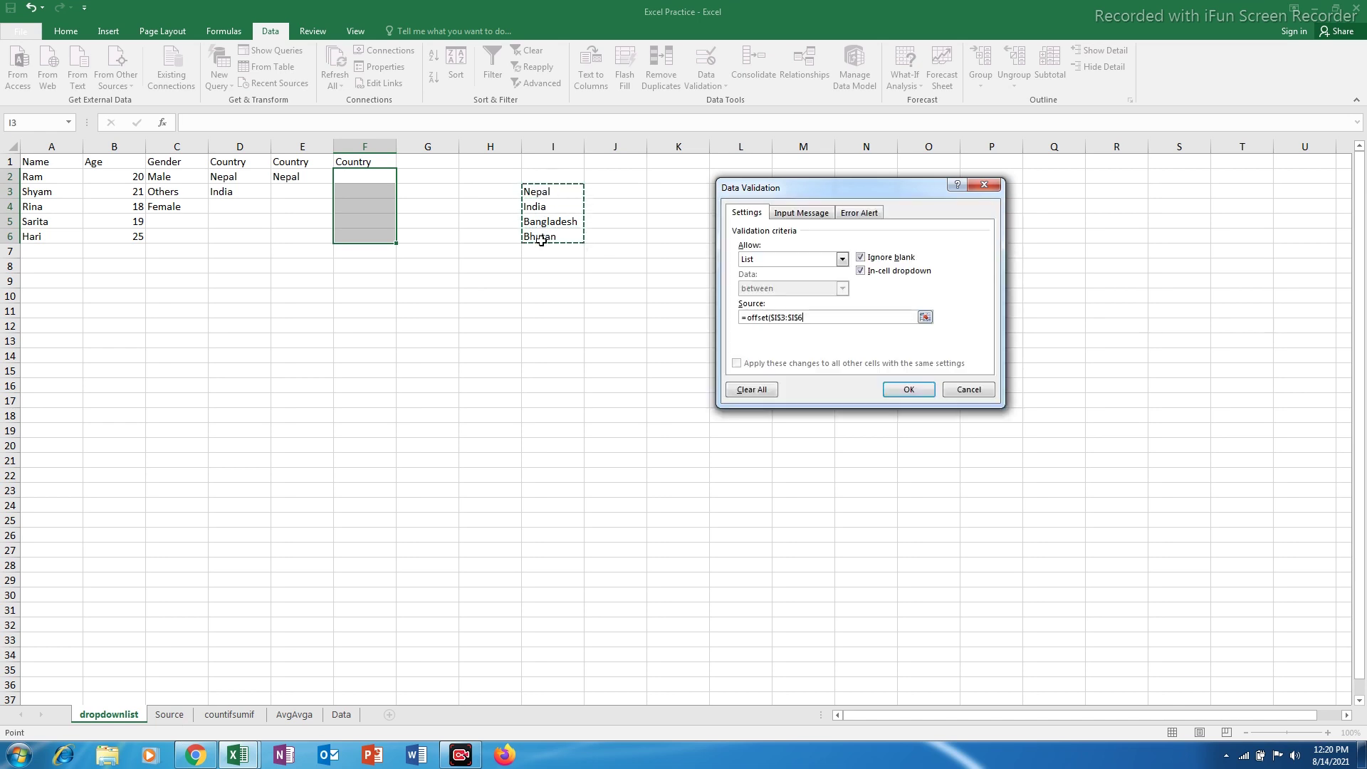
type(",")
type("4")
key("BackSpace")
type(",4")
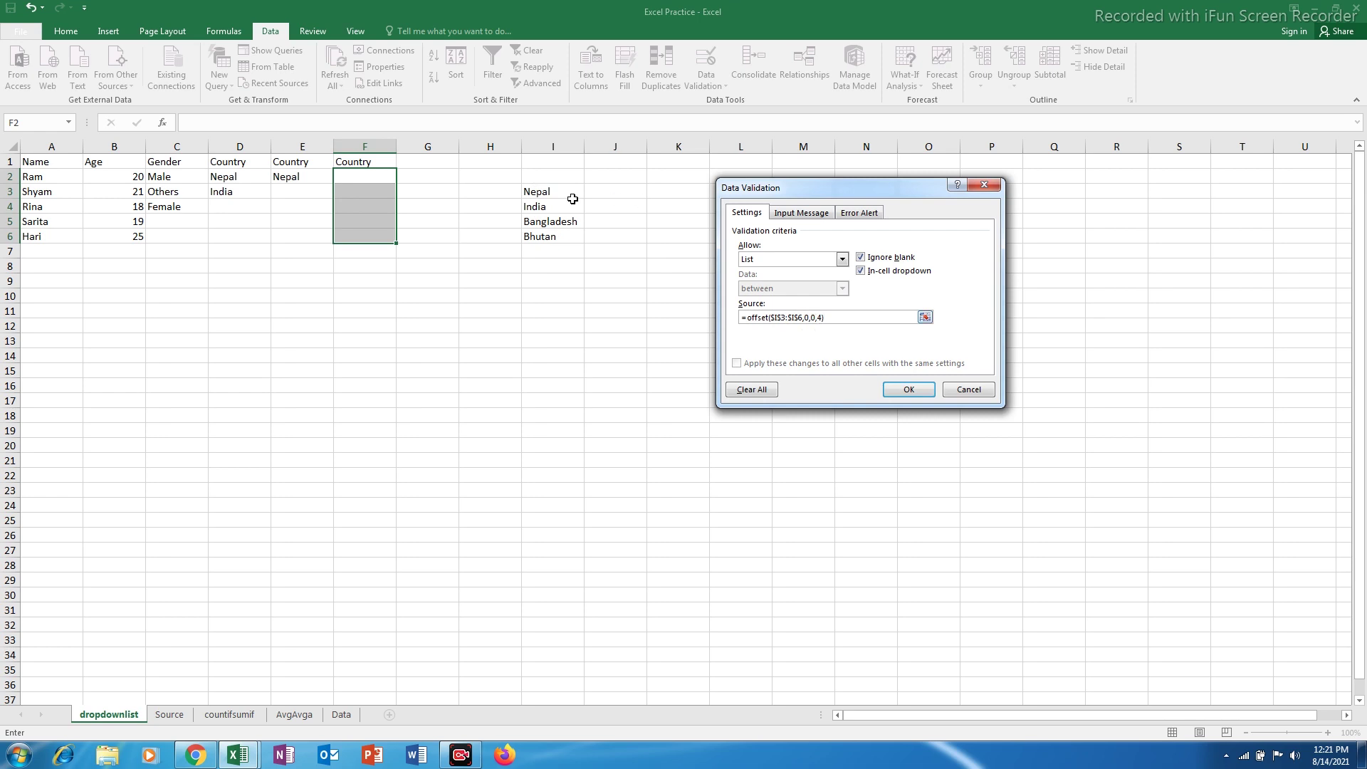
type(")")
left_click(895, 390)
Step: Choose Nepal in F2 and India in F3 from the drop-down lists of the third Country column
left_click(375, 179)
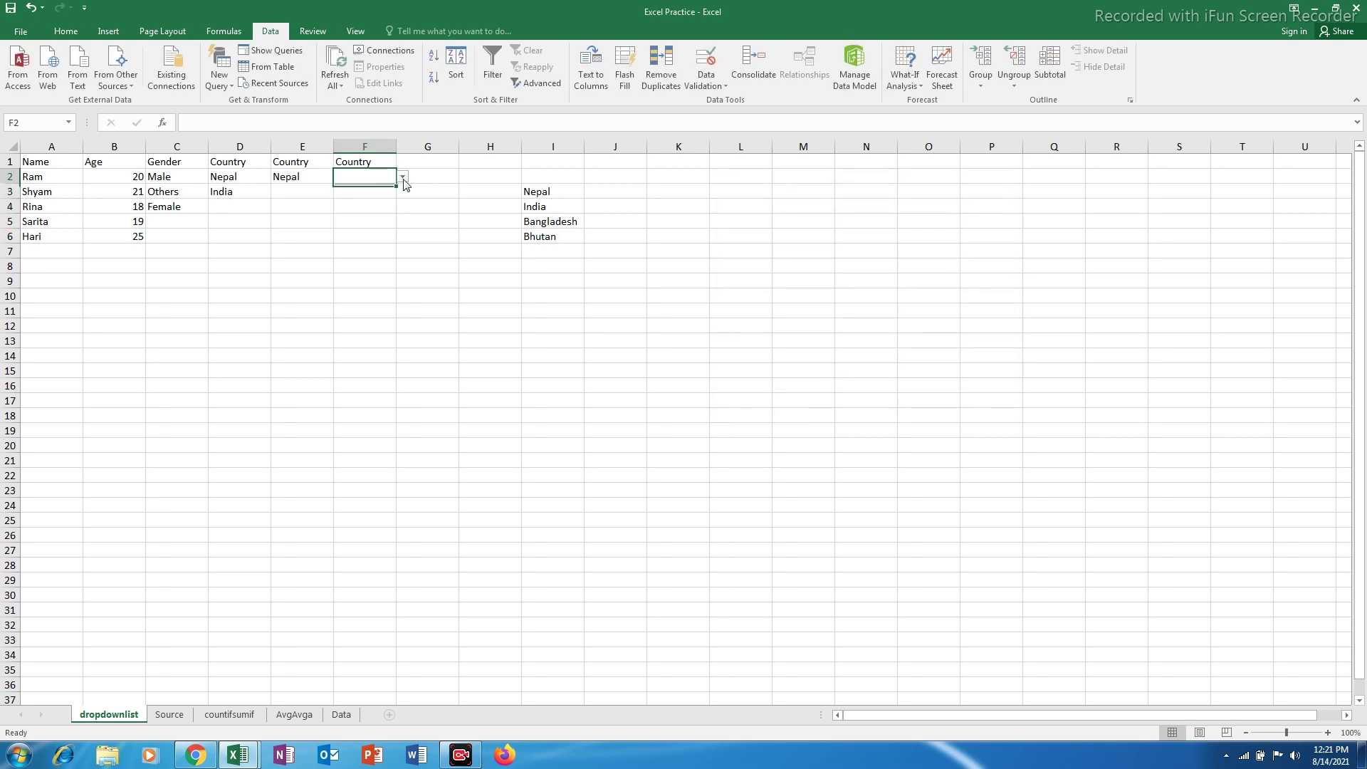
left_click(403, 176)
left_click(365, 189)
left_click(364, 194)
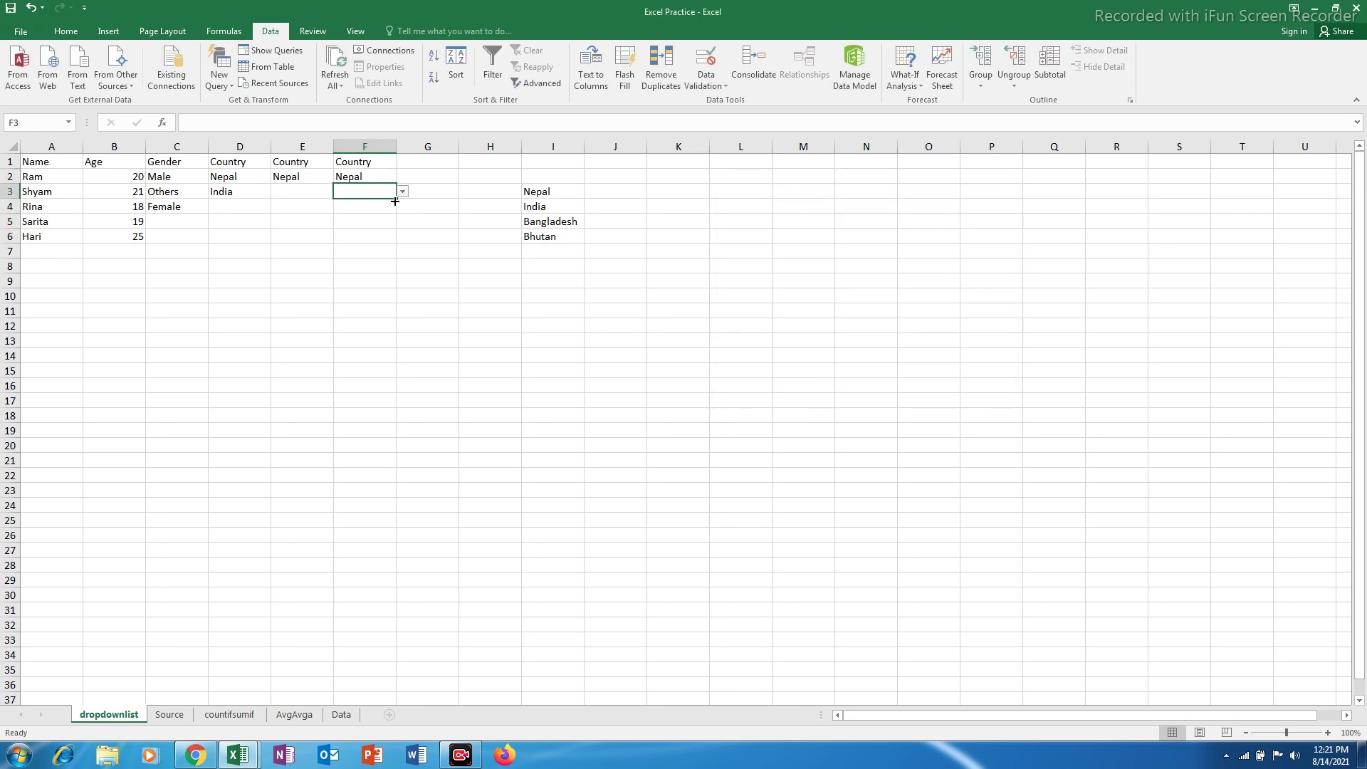
left_click(403, 191)
left_click(359, 213)
left_click(225, 177)
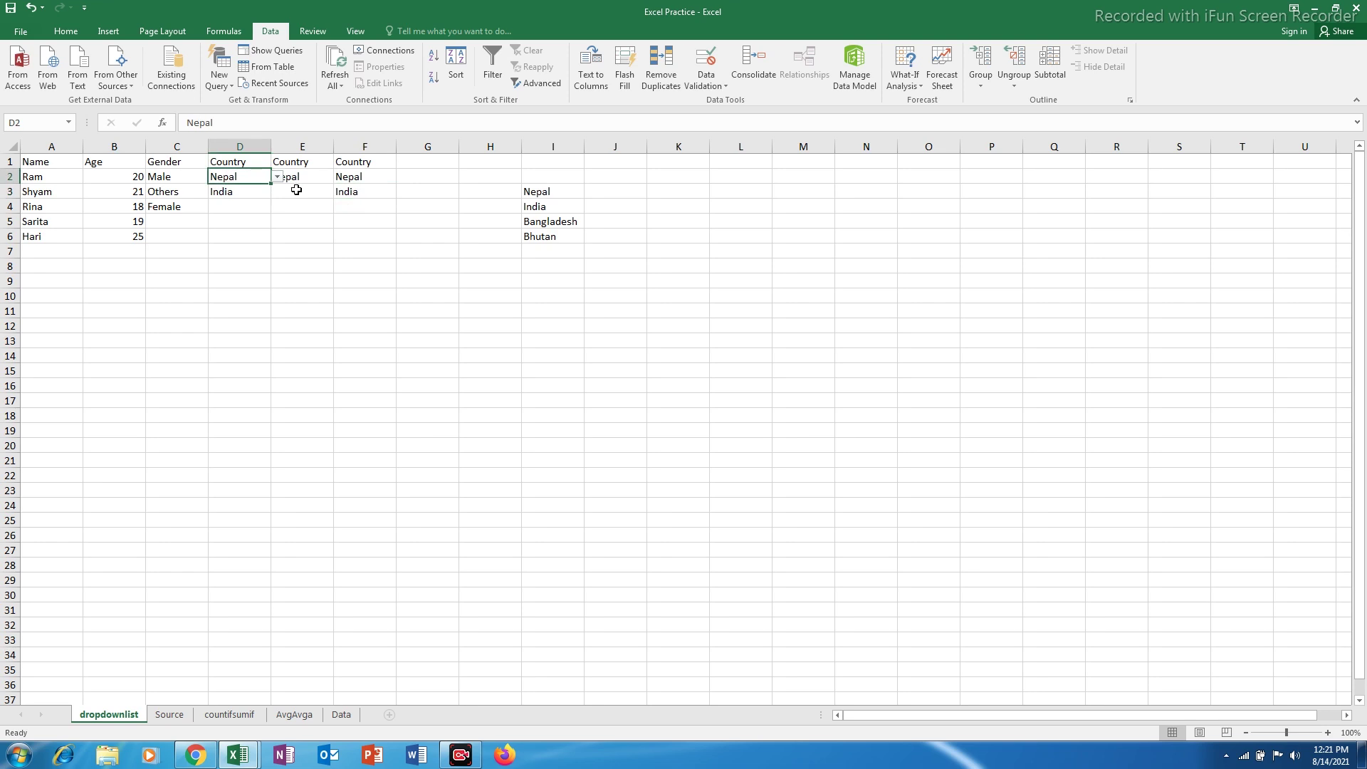
left_click(296, 191)
left_click(706, 59)
left_click(967, 380)
left_click(358, 339)
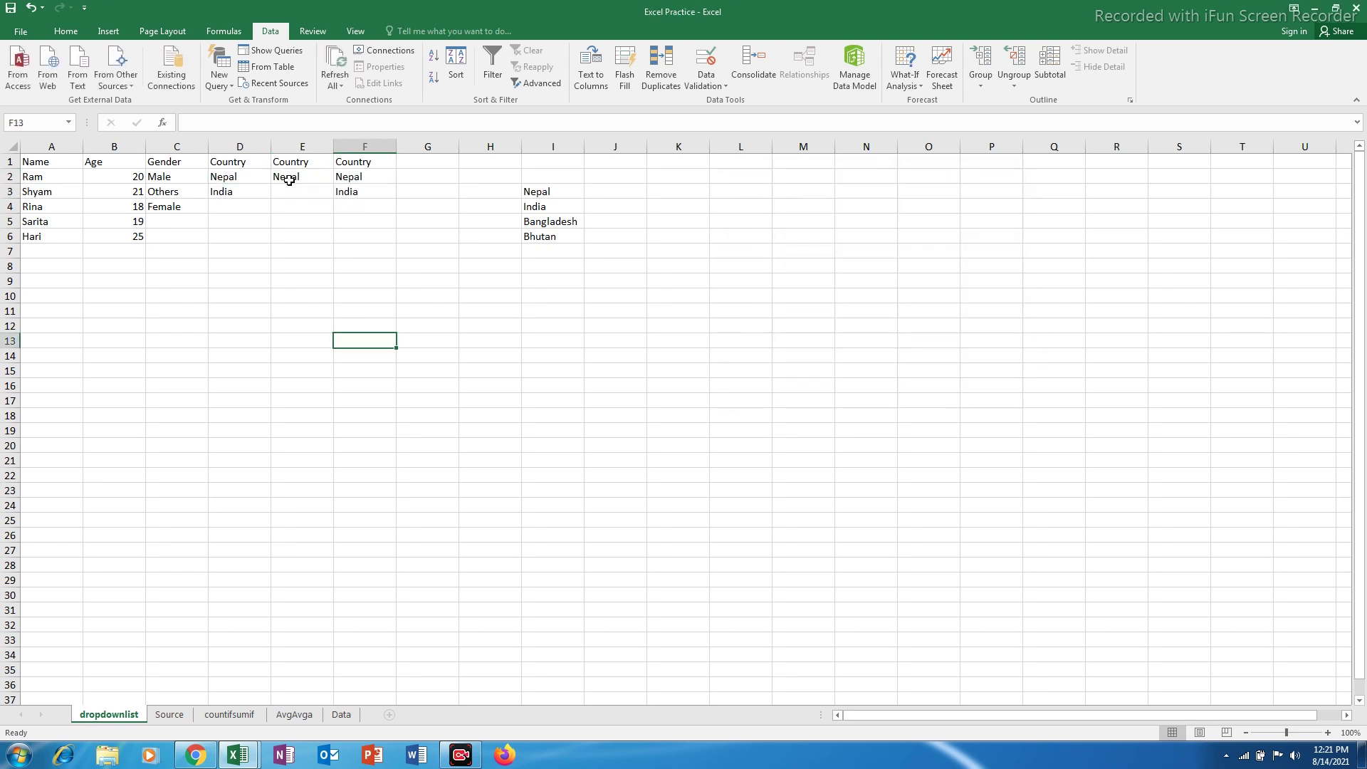
Step: Give the data validation of cells E3:E6 the input message "Please select country"
left_click_drag(289, 188, 291, 238)
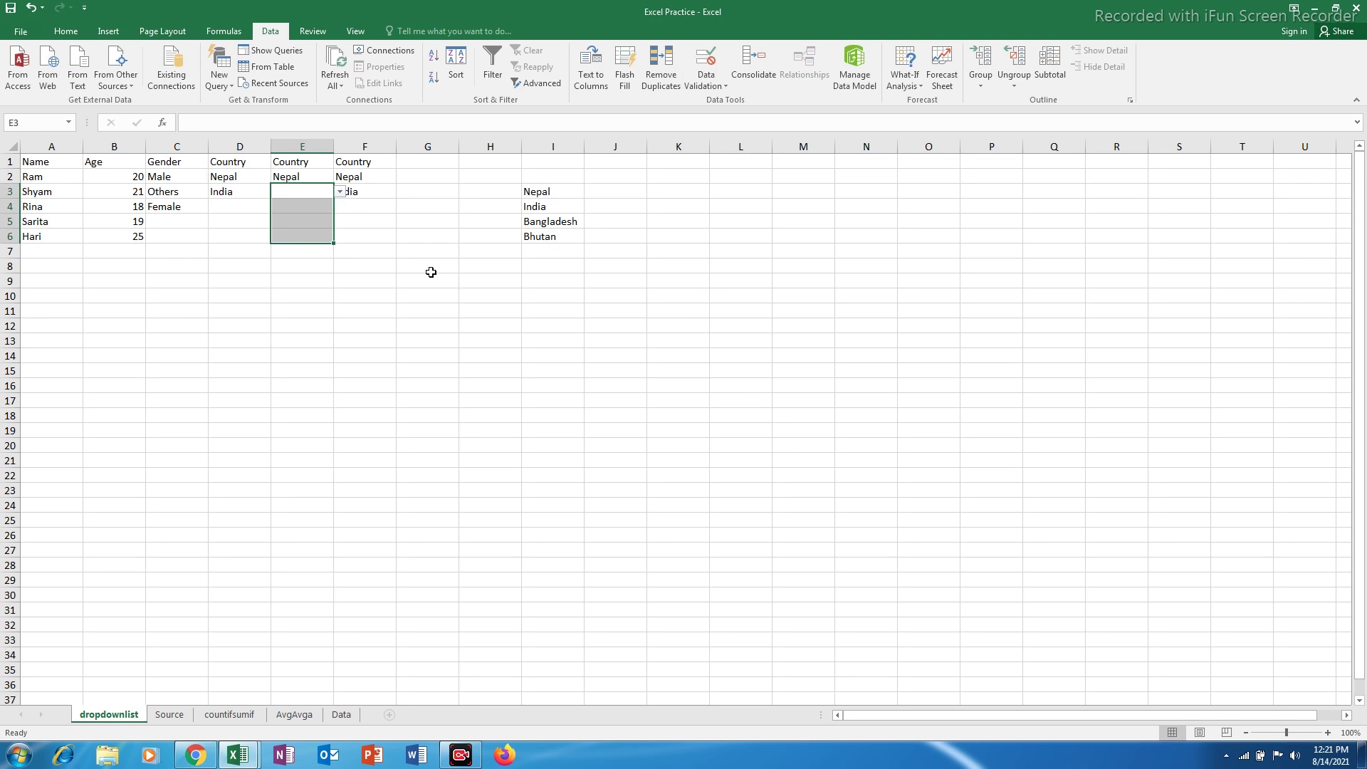
left_click(706, 79)
left_click(740, 104)
left_click_drag(803, 174, 790, 154)
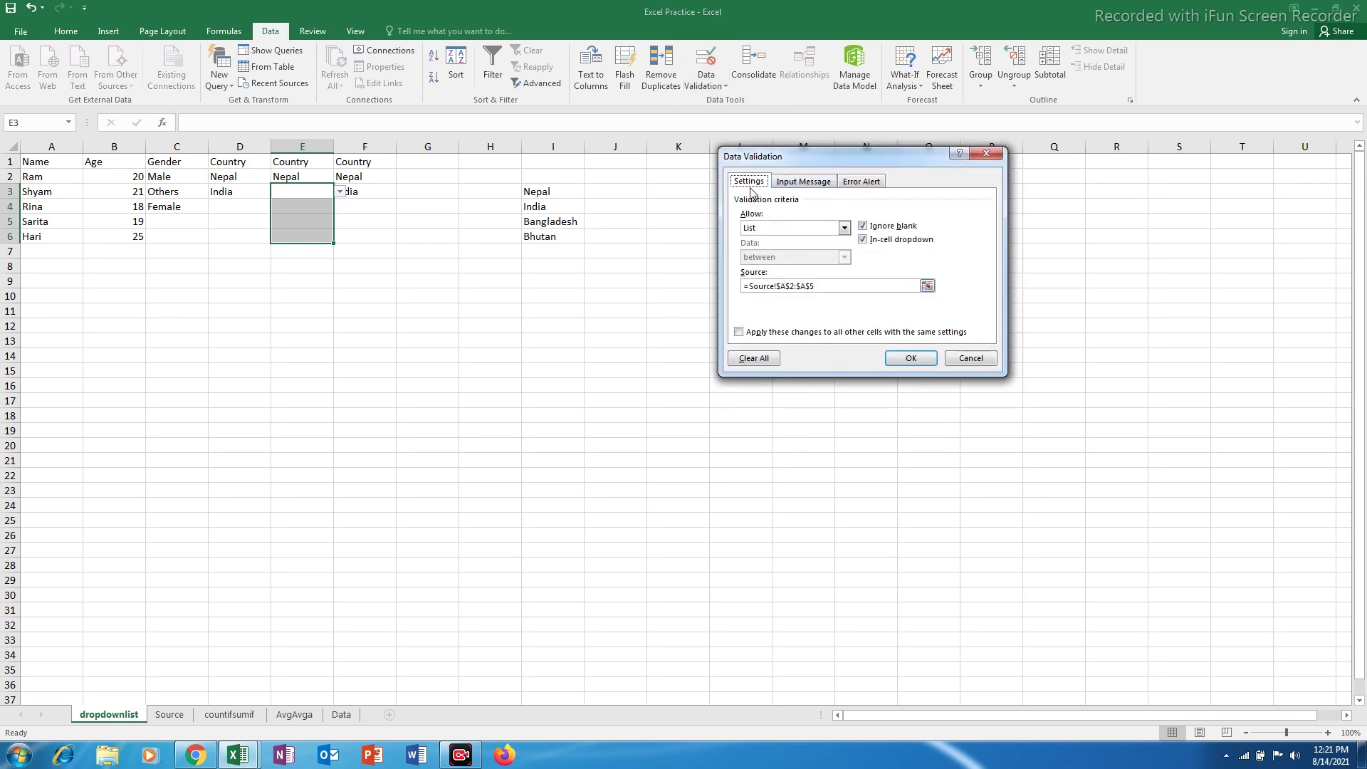
left_click(796, 187)
left_click(767, 282)
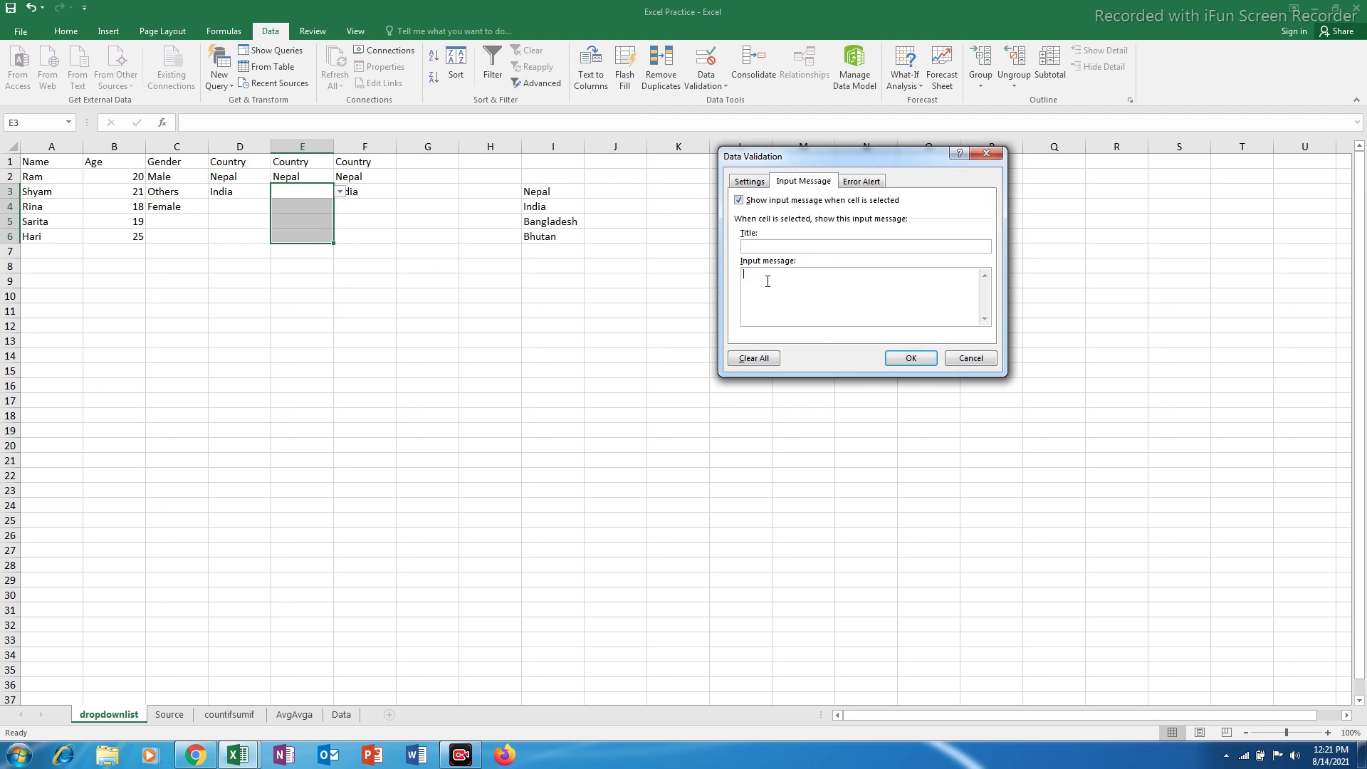
type("Please selectc")
key("BackSpace")
type("country")
Step: Set the error alert message for E3:E6 to "Wrong country selected" and apply the validation settings
left_click(862, 183)
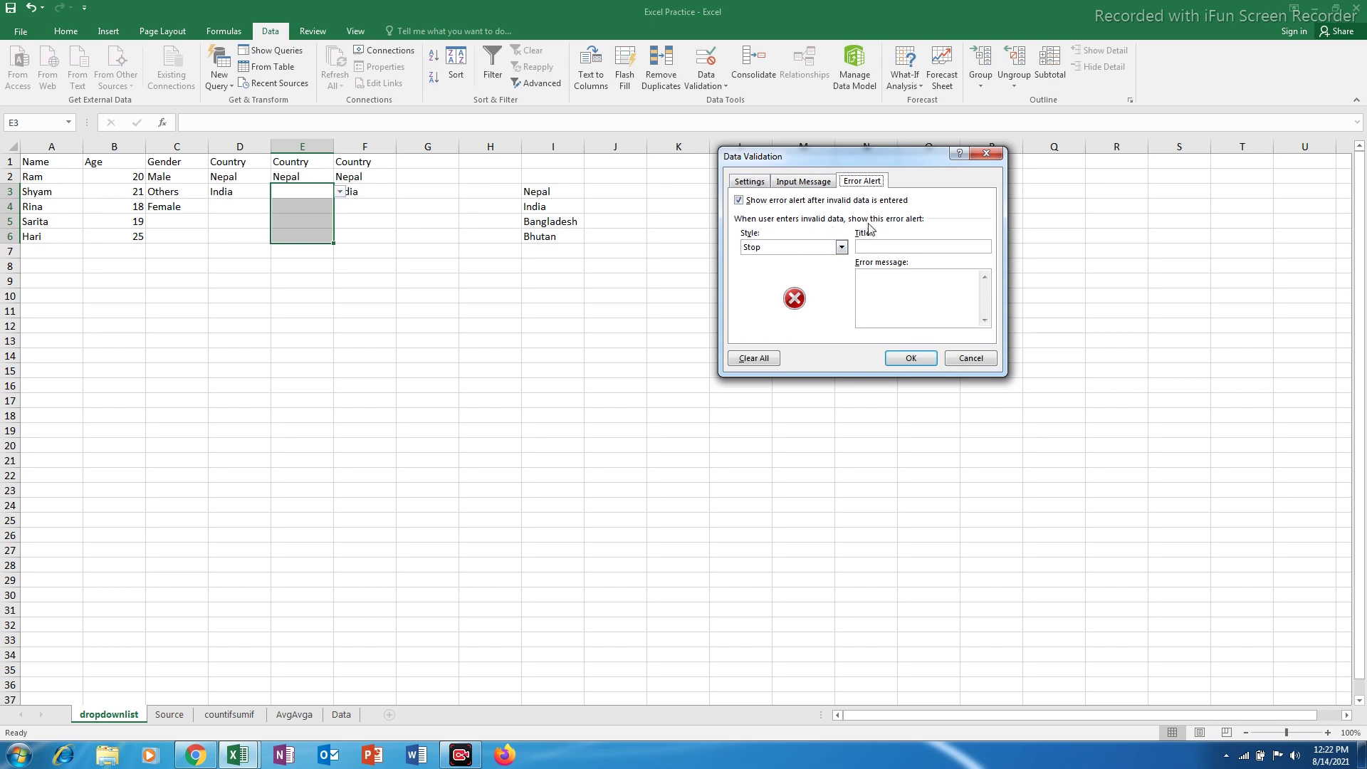
left_click(867, 293)
type("Wrong country selected")
left_click(910, 358)
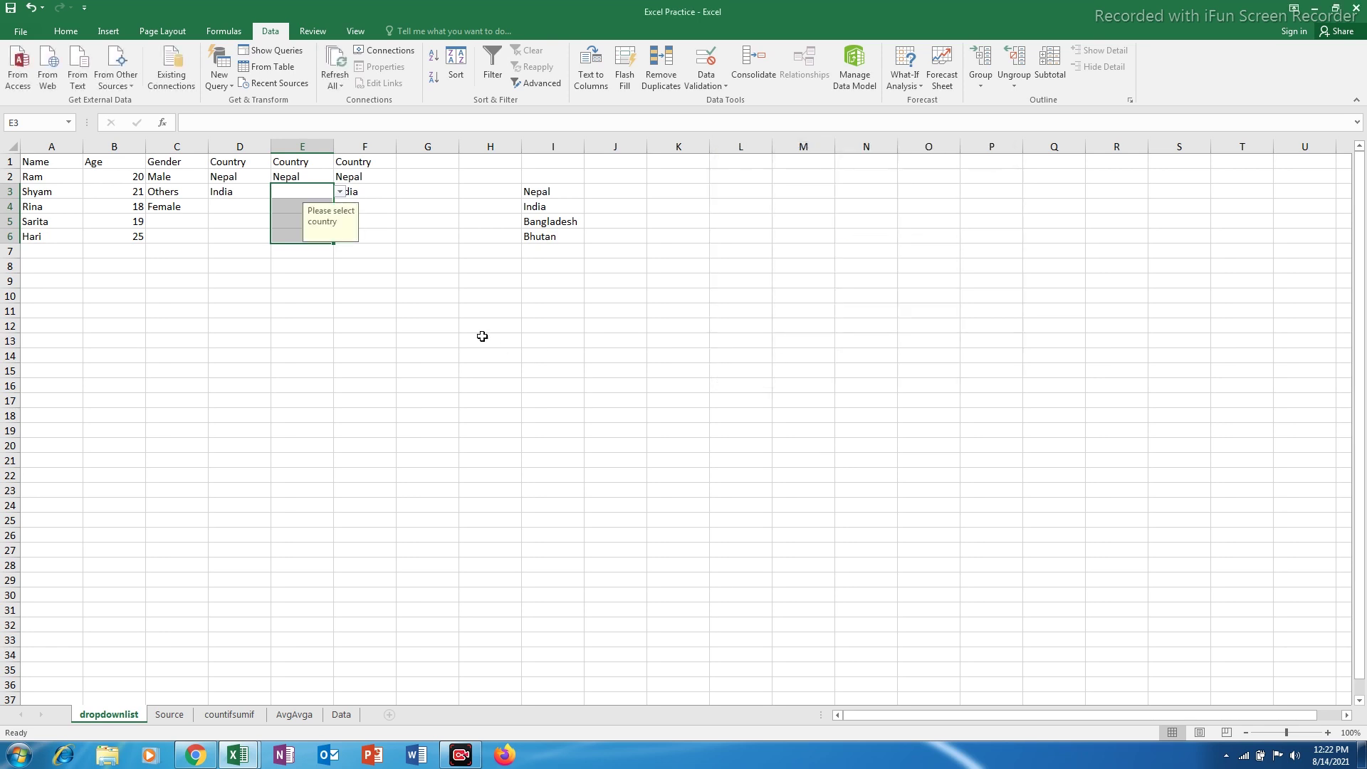
Step: Check the input message and the drop-down list of cell E3
left_click(438, 325)
left_click(309, 193)
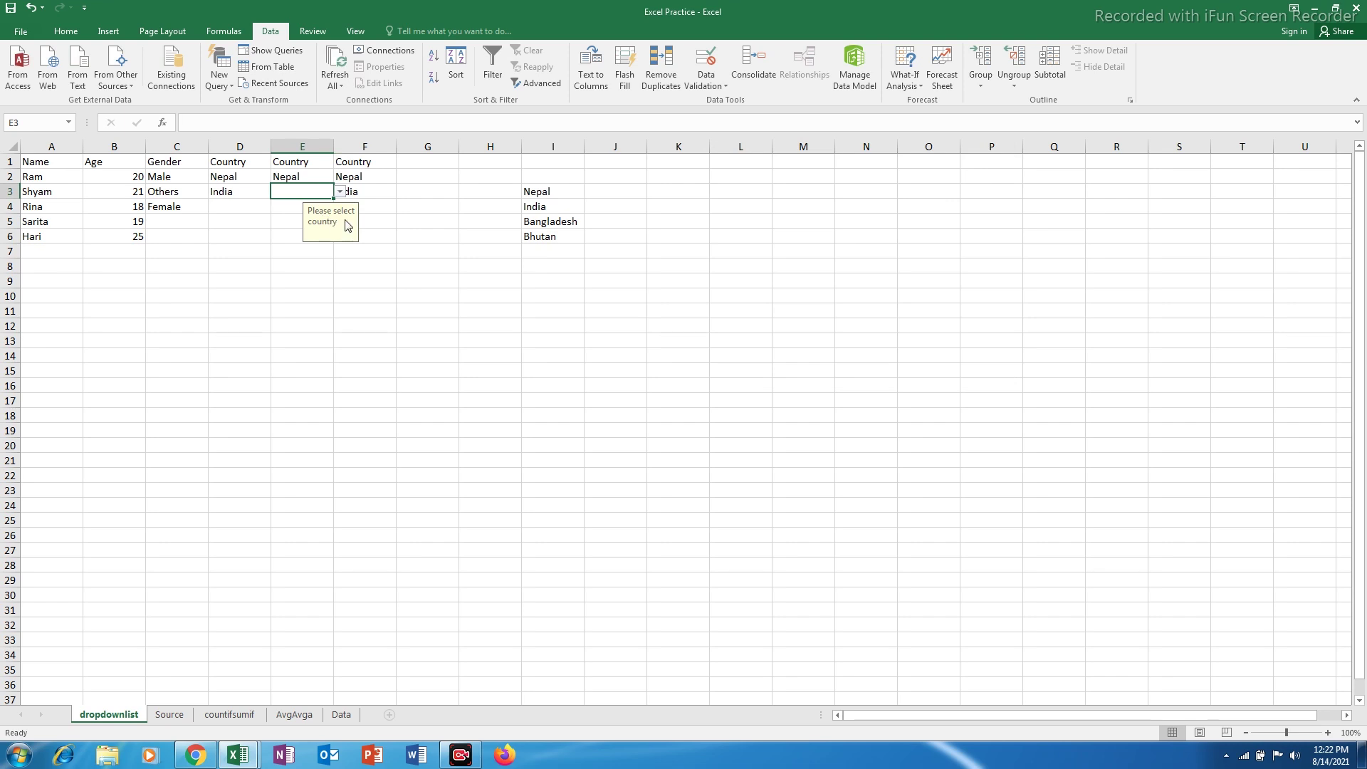
left_click(406, 326)
left_click(295, 193)
left_click(341, 192)
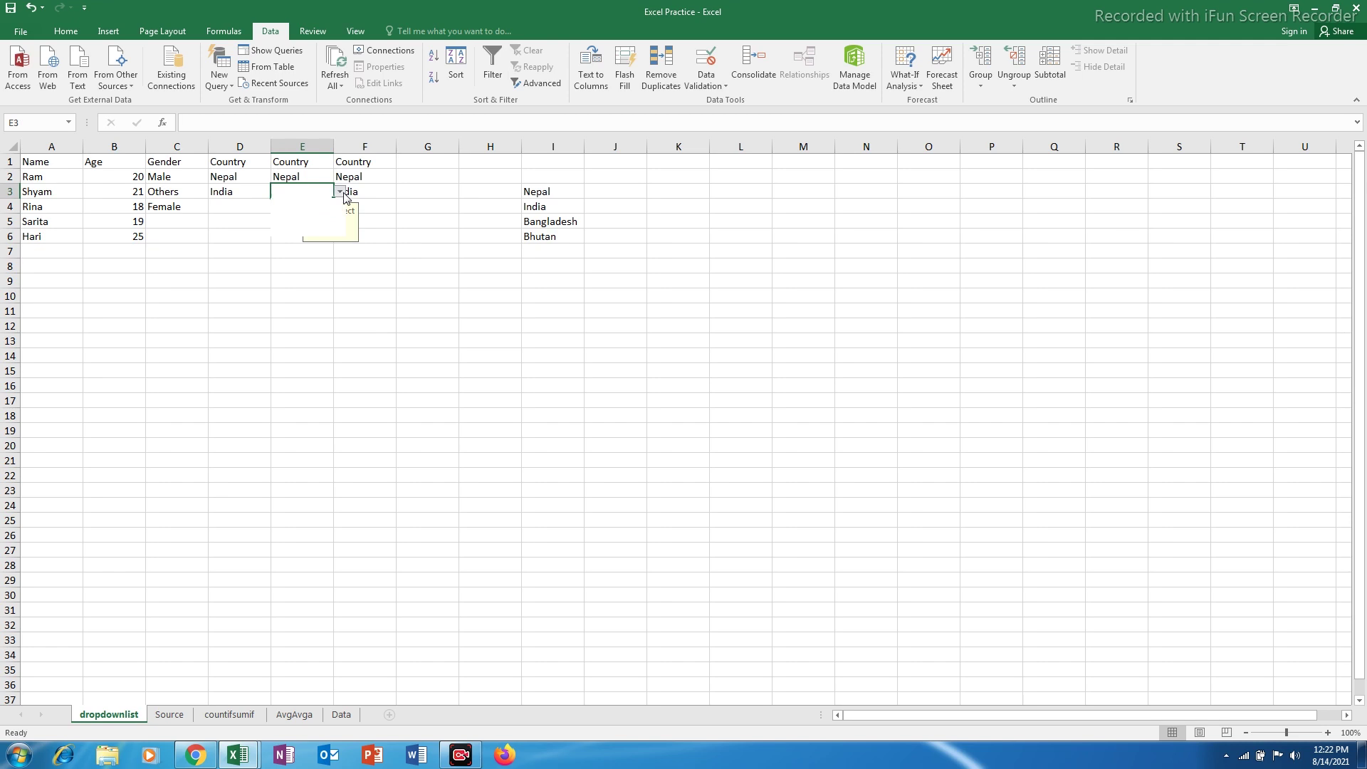
Step: Try to enter the unlisted country china in E3 to test the error alert, and cancel the entry
left_click(304, 187)
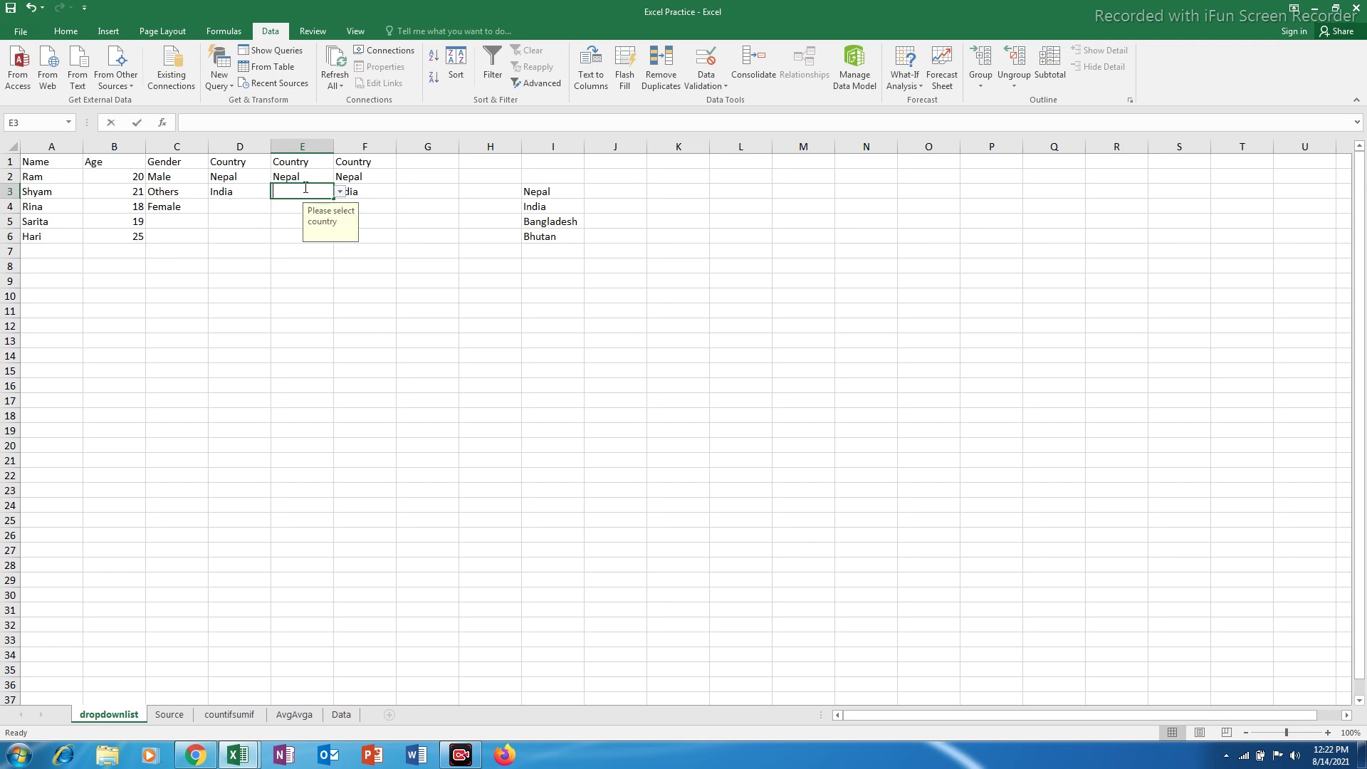
type("china")
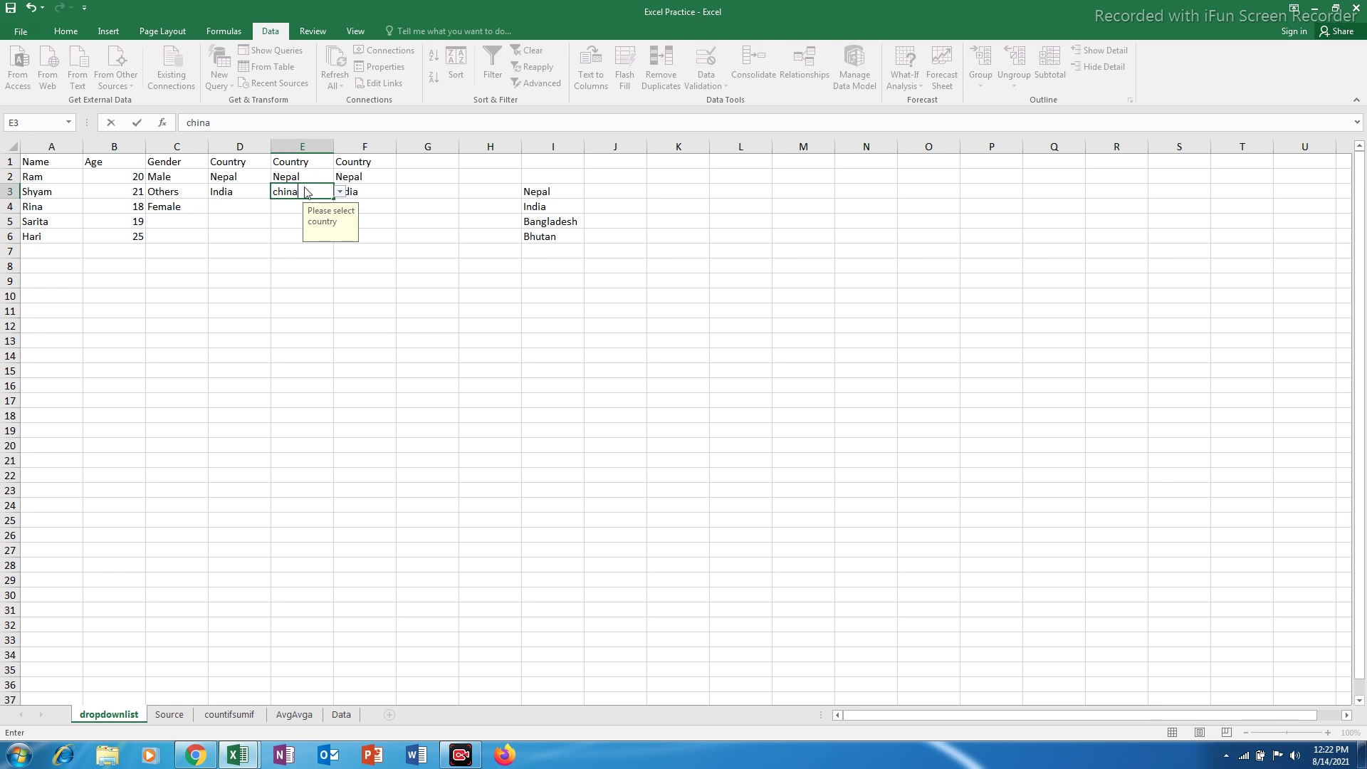
key("Return")
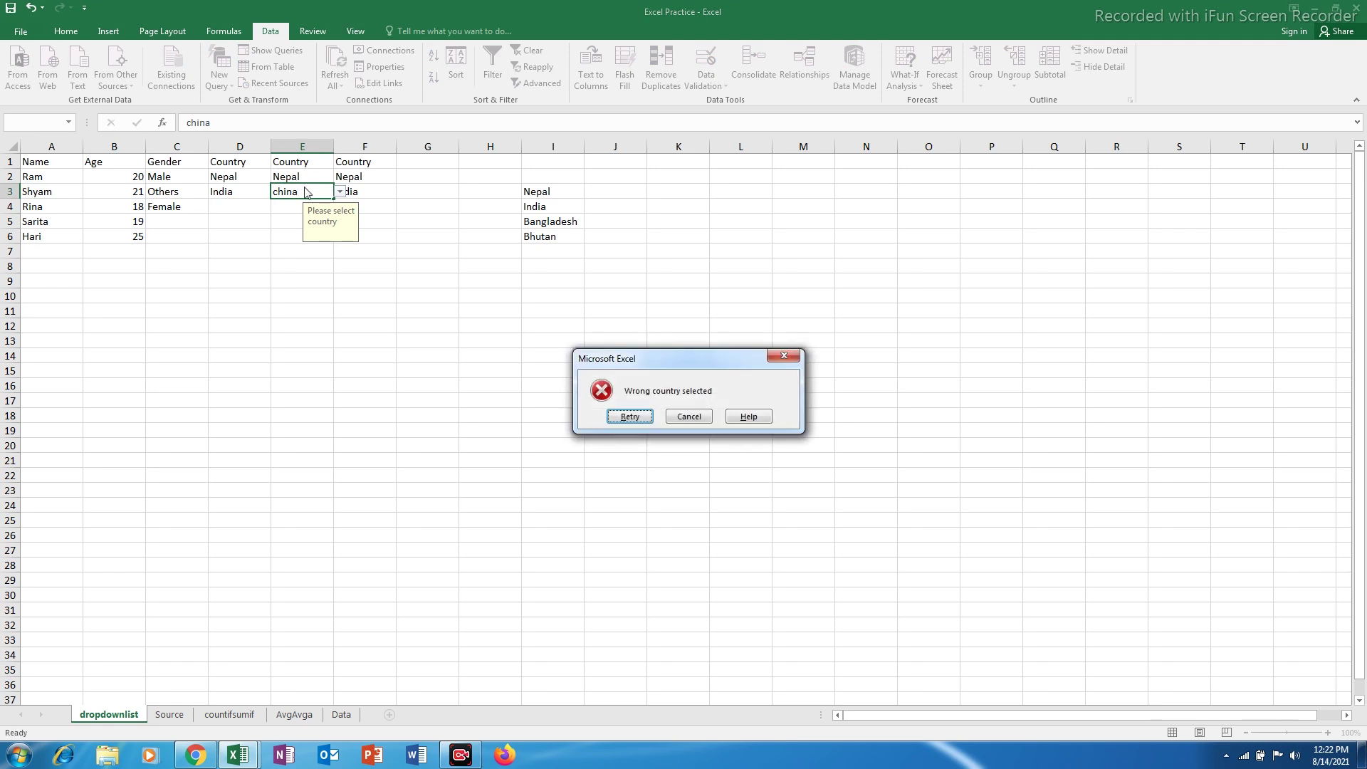
left_click(681, 419)
left_click(402, 351)
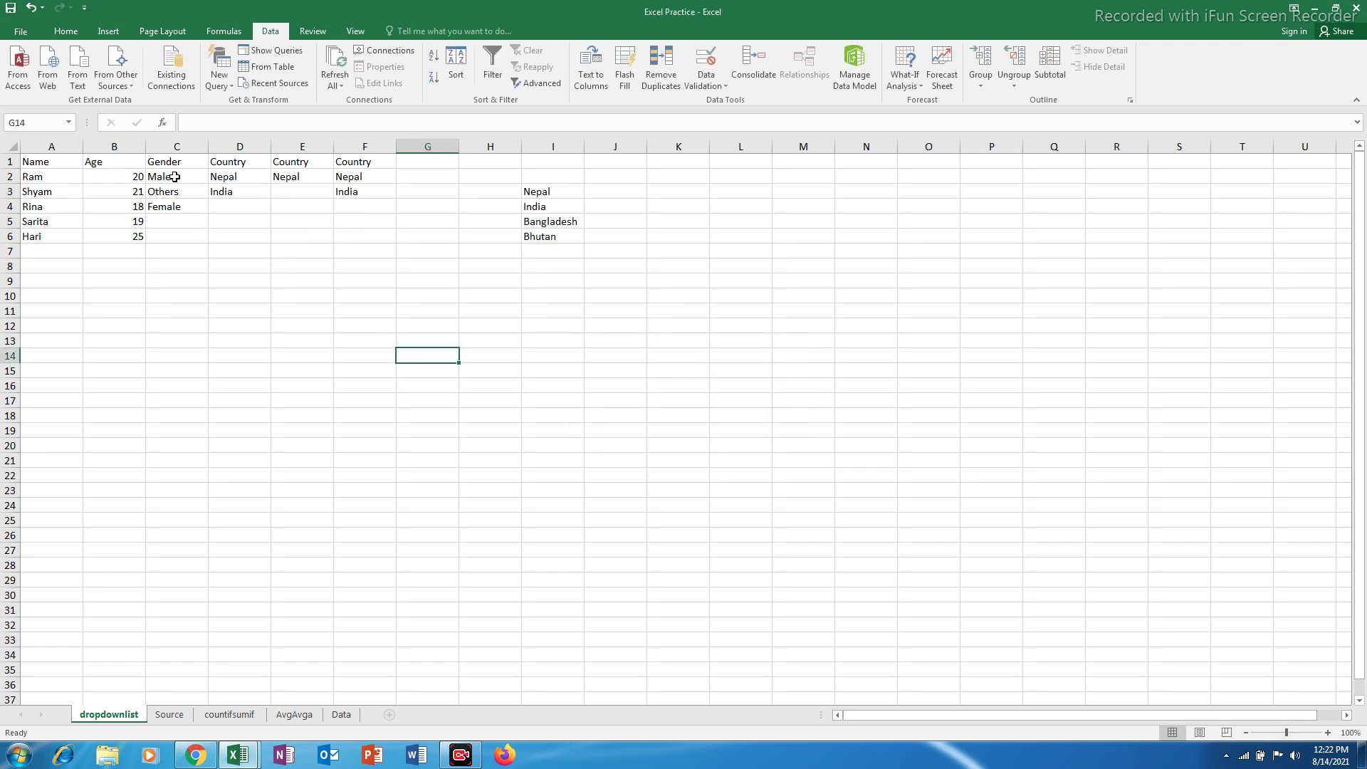
Step: Clear all data validation settings, including the input message and error alert, from the Gender cells C2:C6
left_click_drag(175, 177, 177, 236)
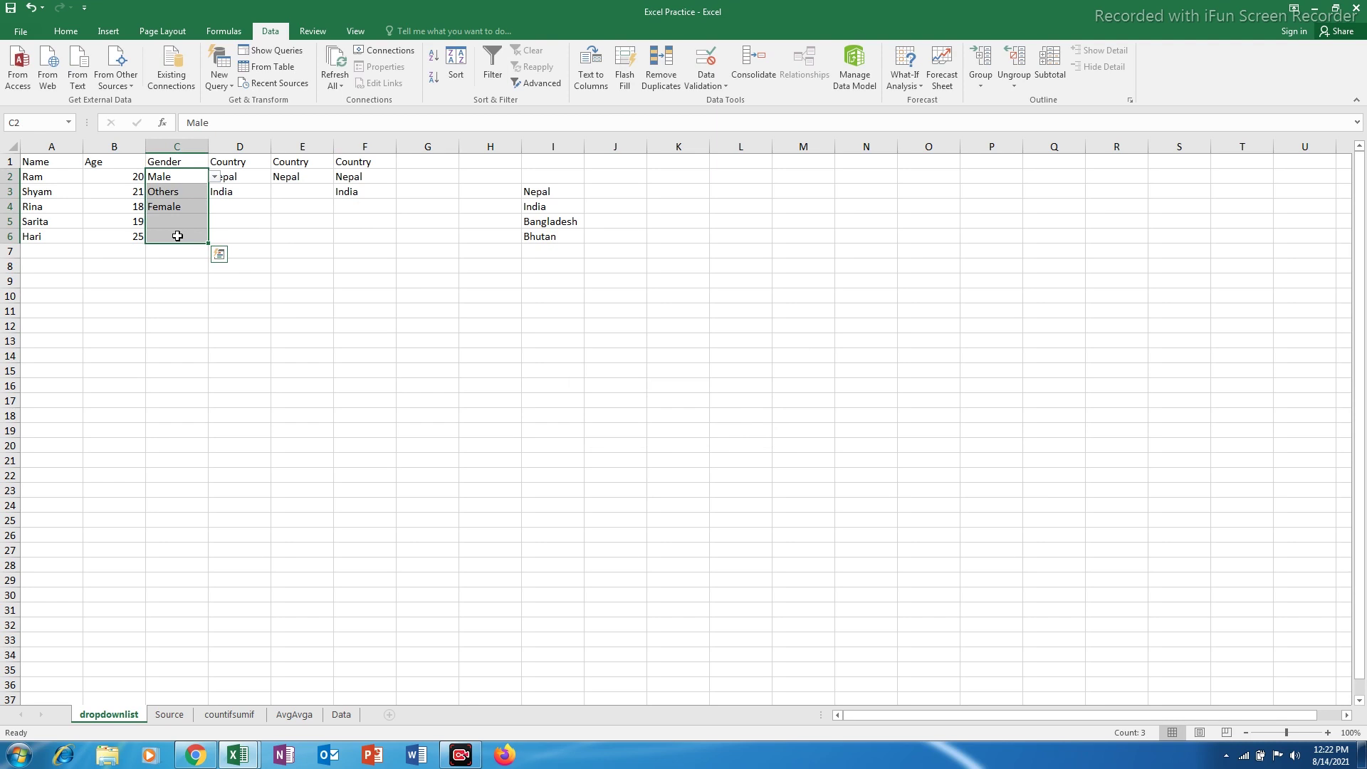
left_click(709, 86)
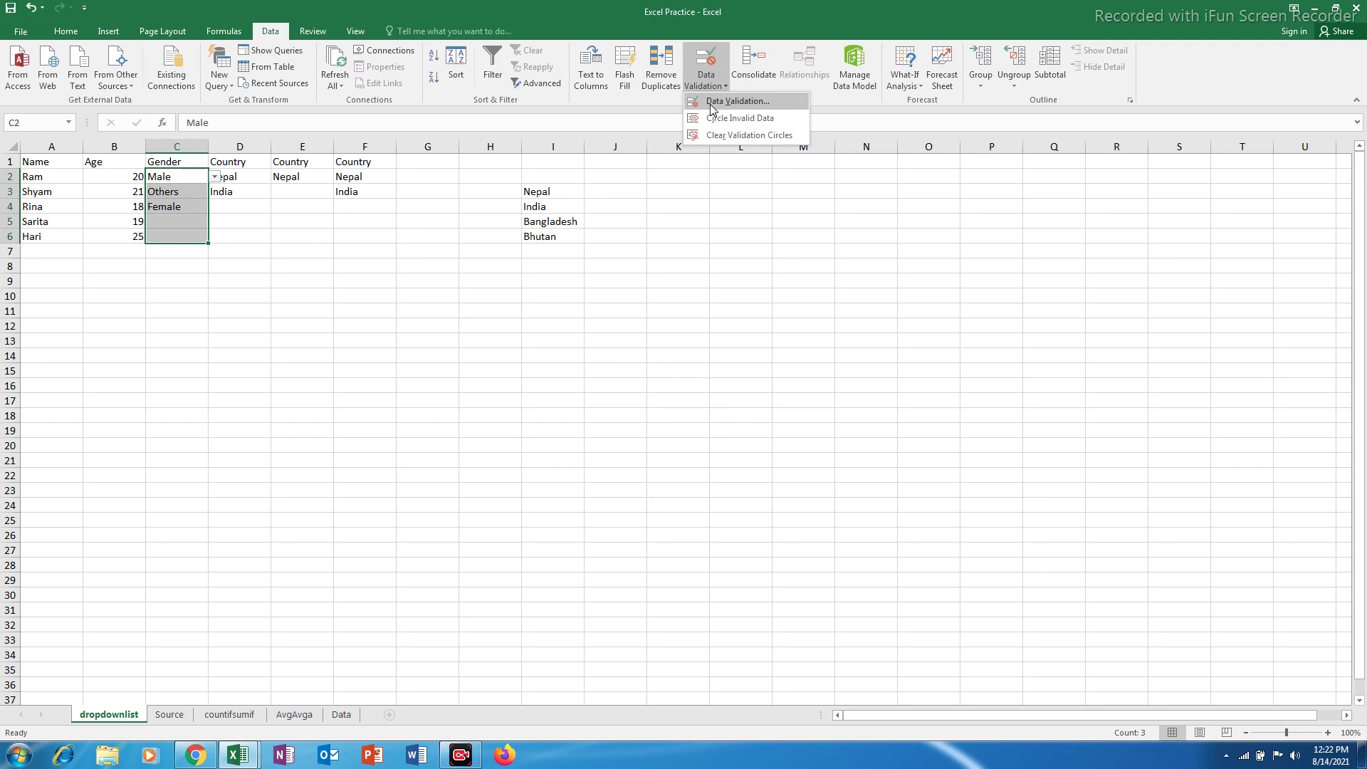
left_click(710, 104)
left_click(744, 362)
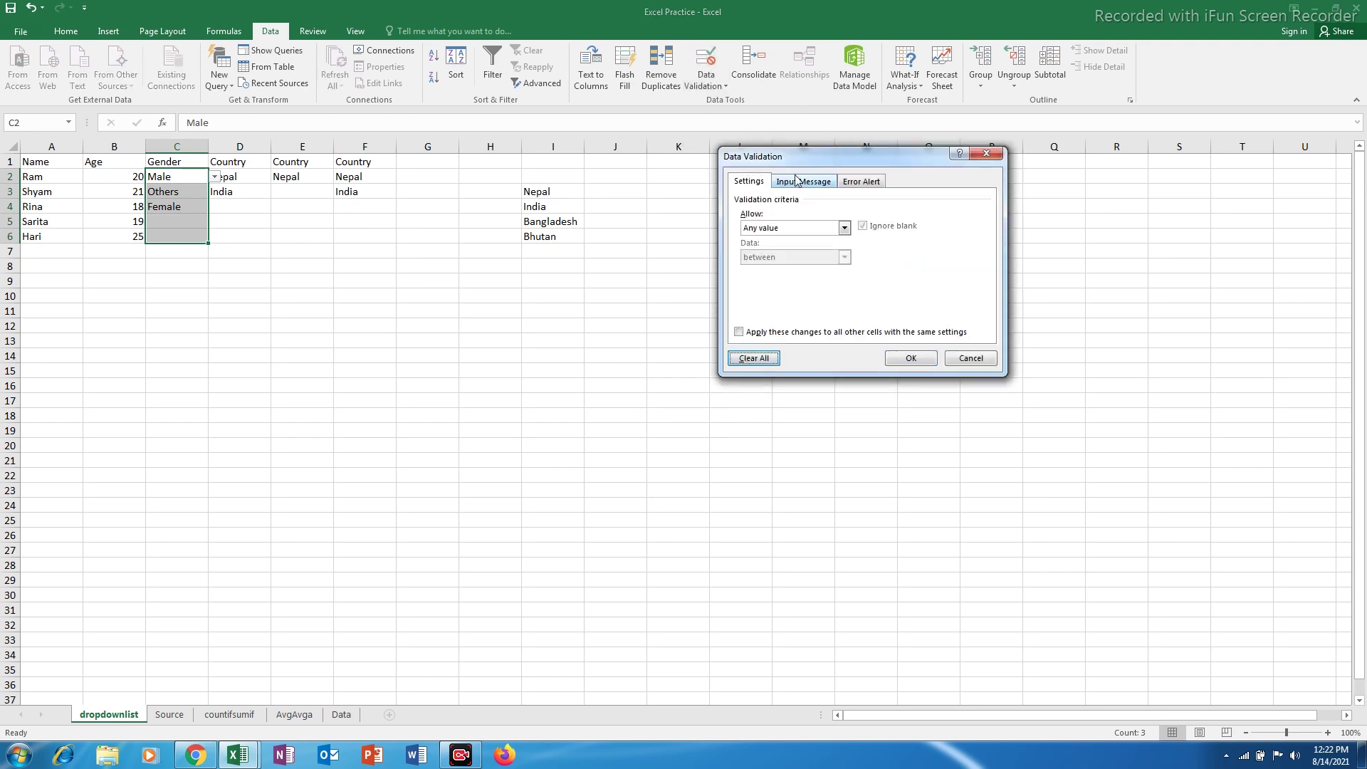
left_click(796, 181)
left_click(753, 361)
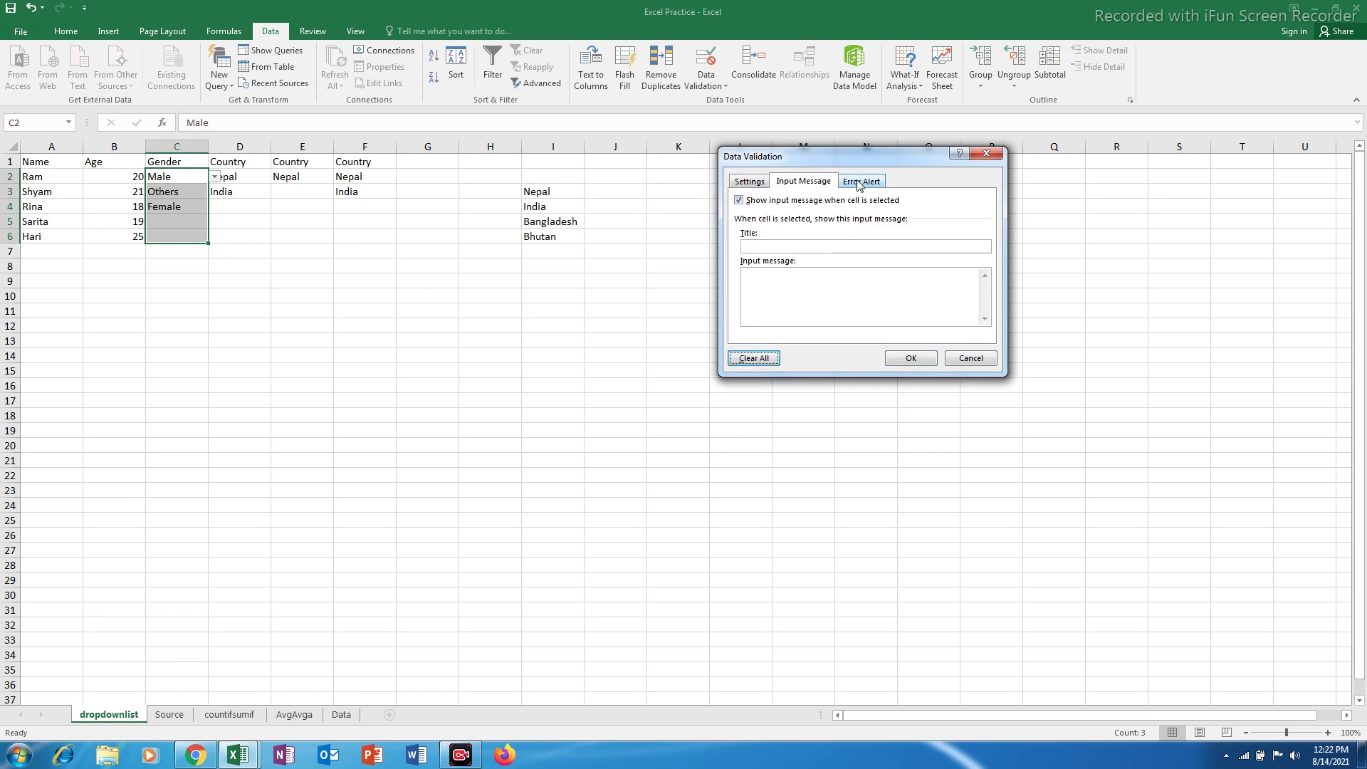
left_click(858, 183)
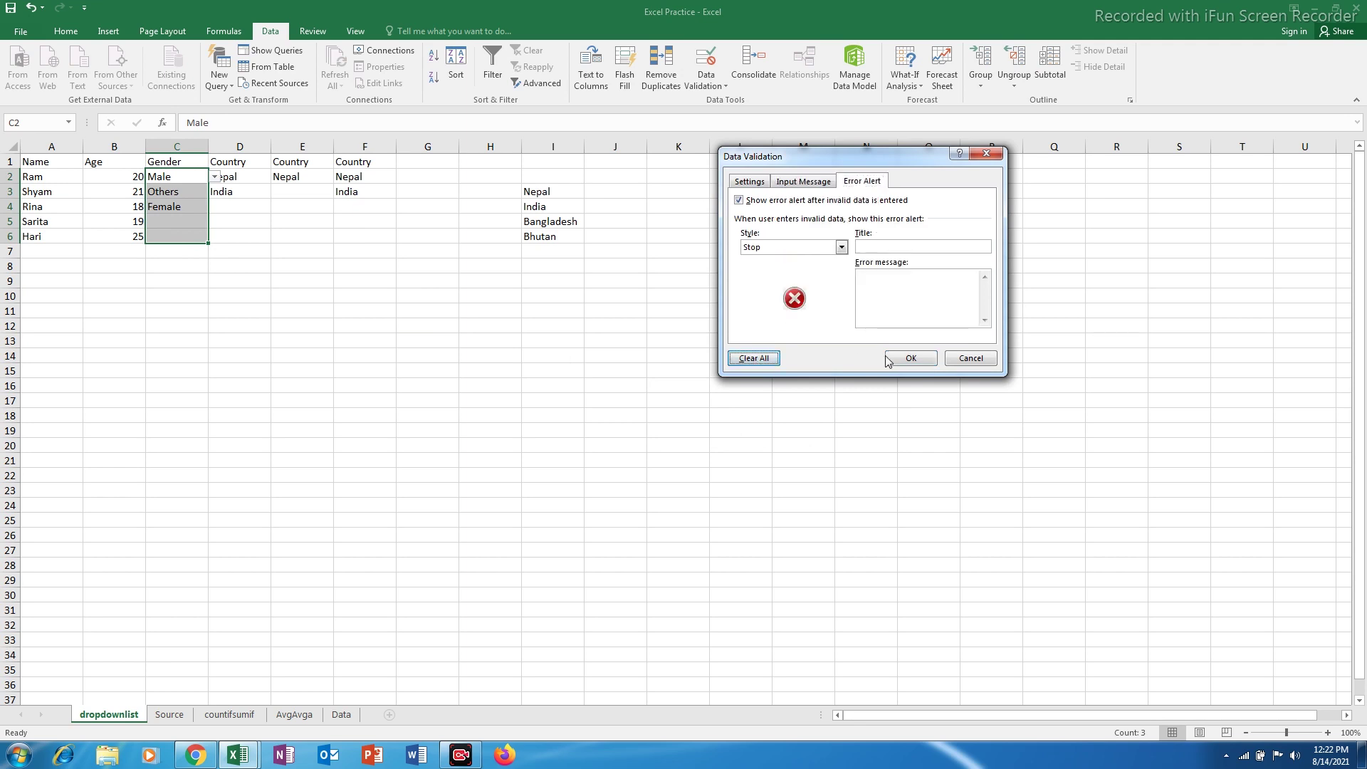
left_click(911, 358)
Step: Check the individual Gender cells in C2:C6 for any remaining drop-down list
left_click_drag(178, 222, 176, 209)
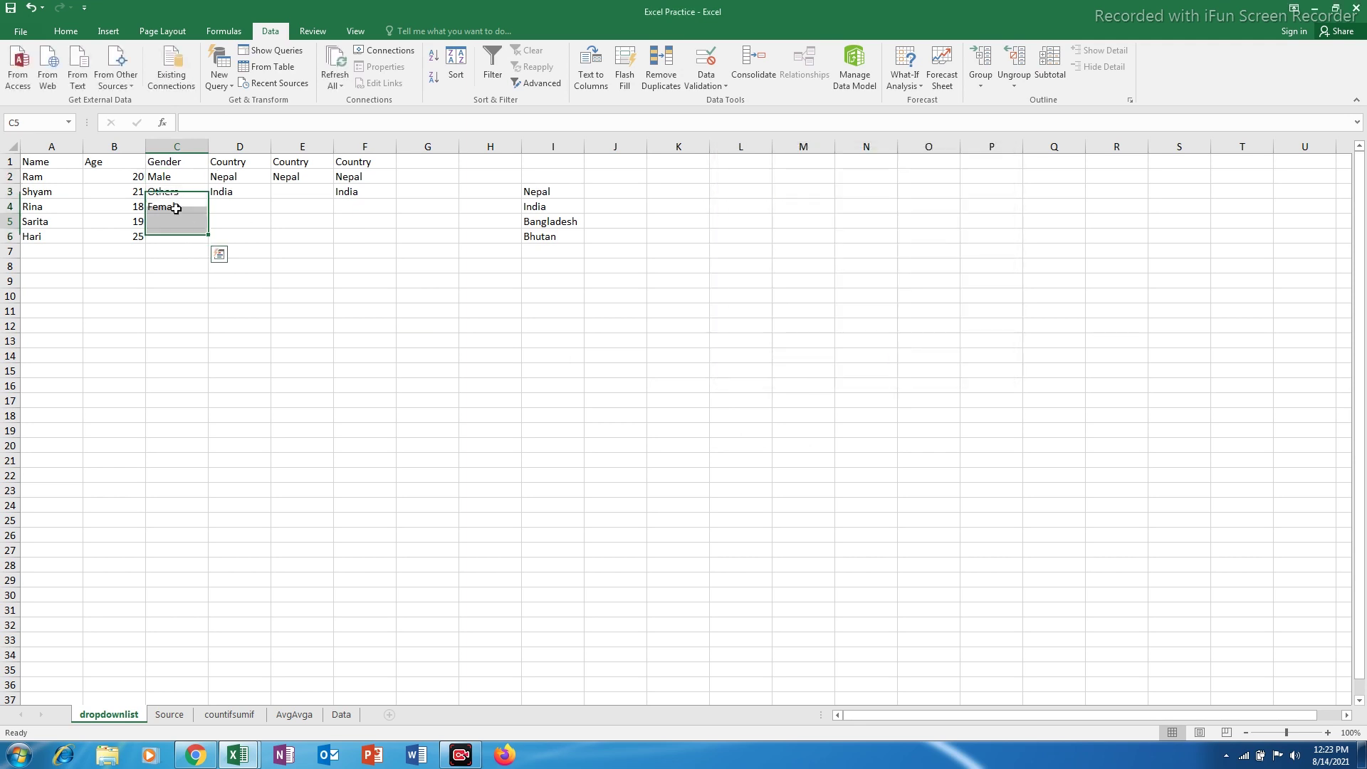
left_click(179, 178)
left_click(186, 194)
left_click(178, 222)
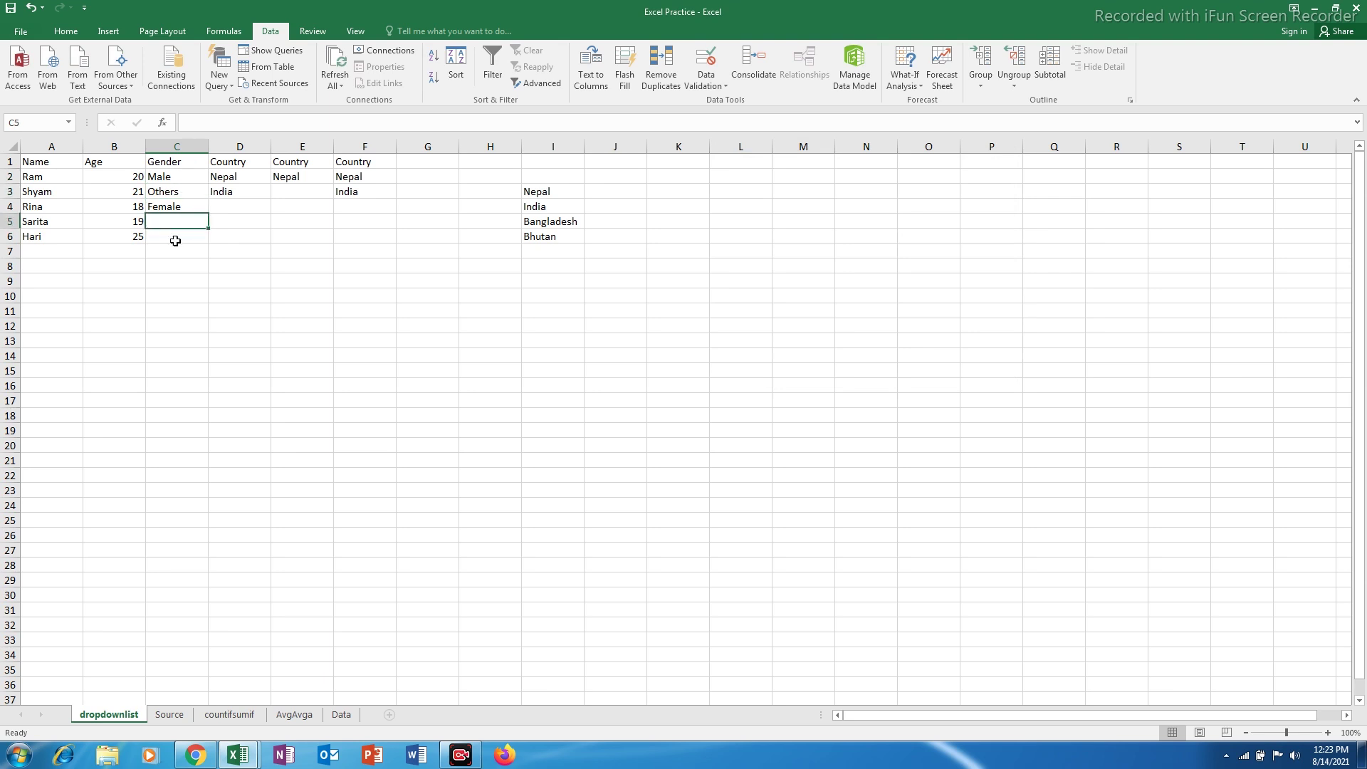
left_click(175, 241)
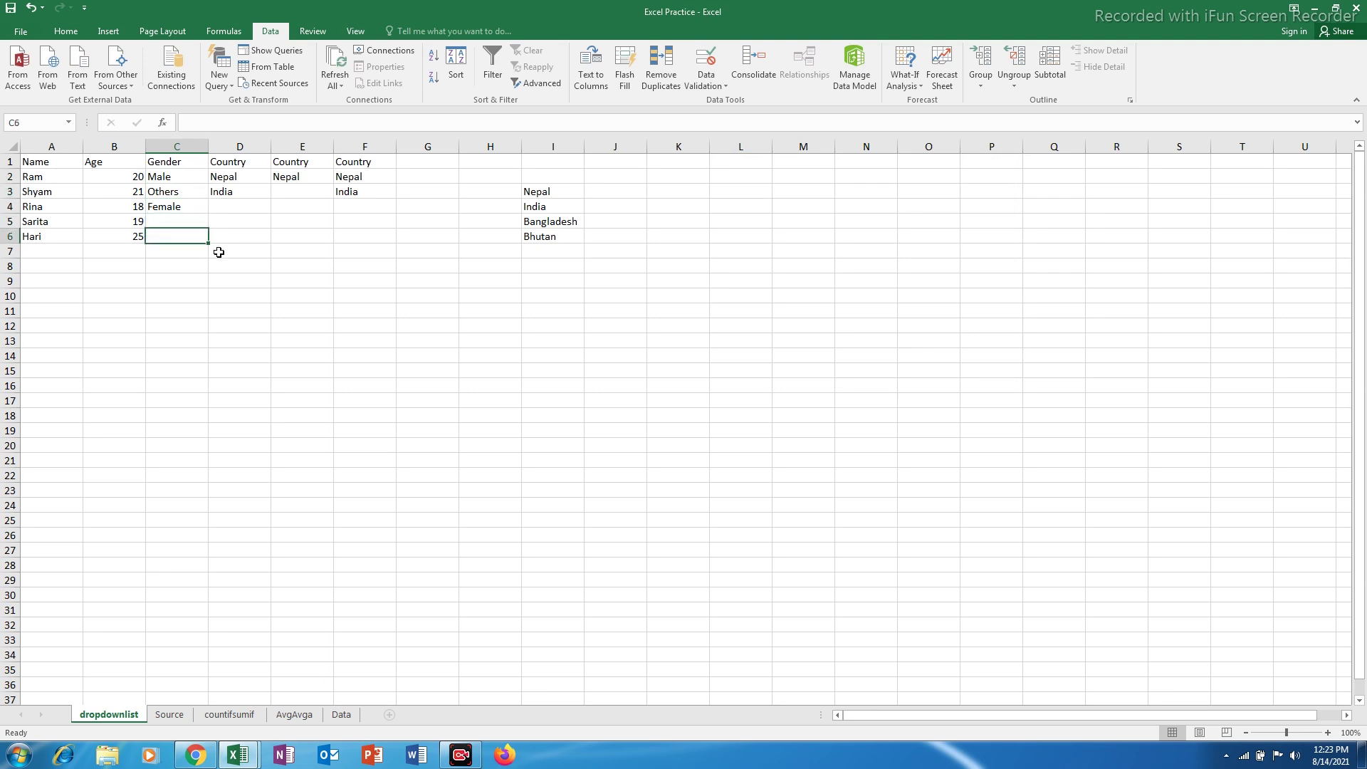